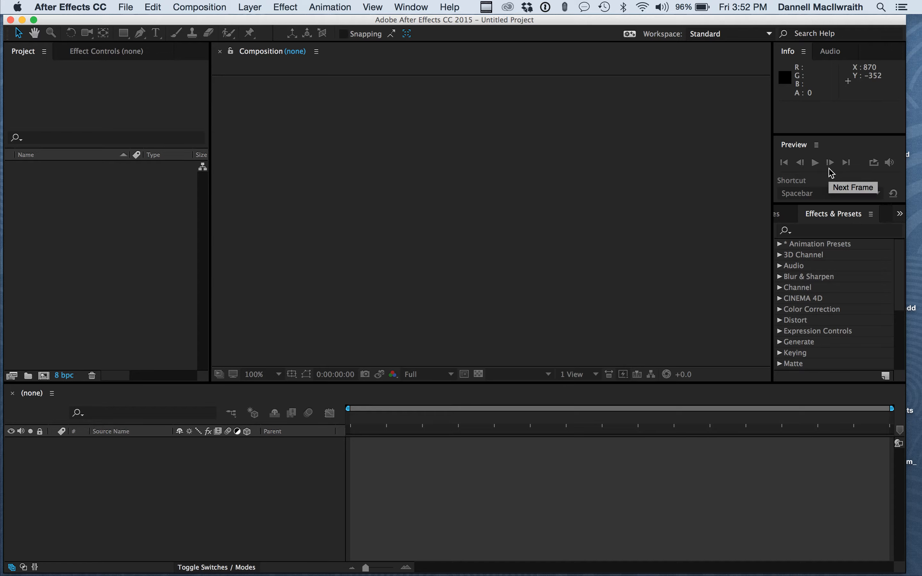
left_click(786, 214)
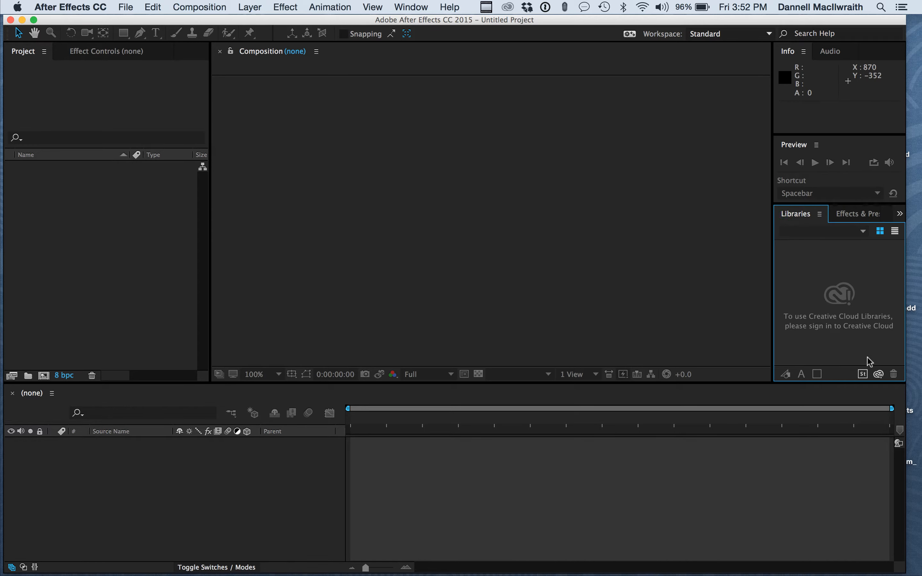
left_click(857, 218)
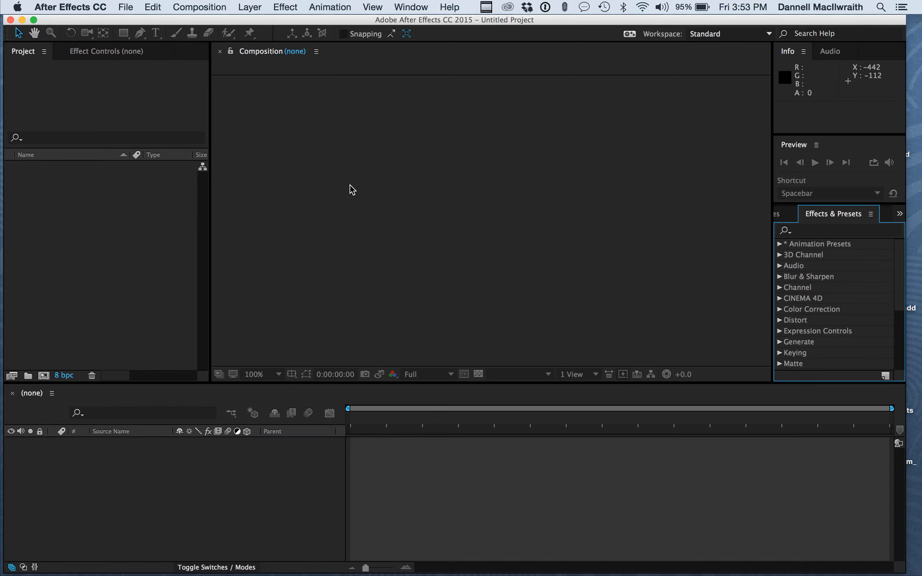
Step: Create a composition with the HDV/HDTV 720 29.97 preset, Half resolution and a 10-second duration, and close it
left_click(222, 5)
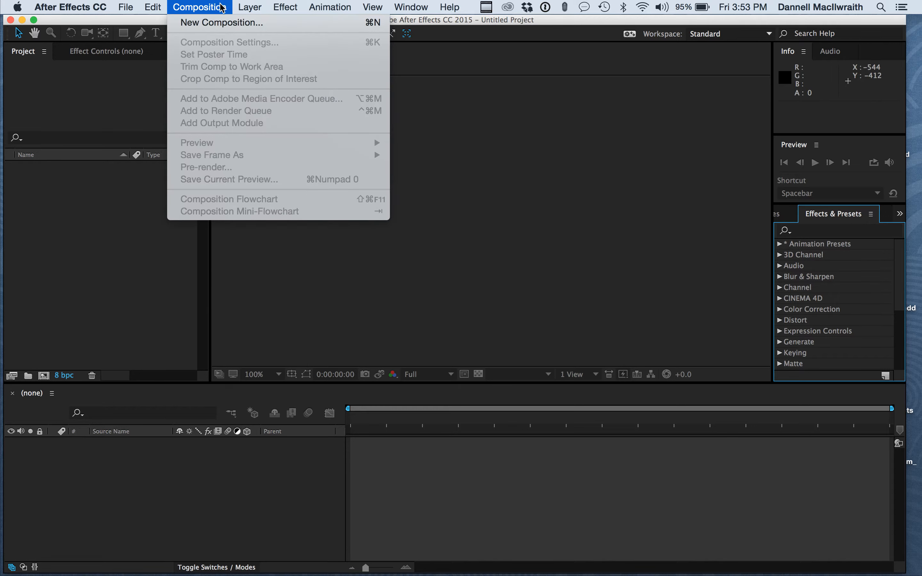
left_click(222, 22)
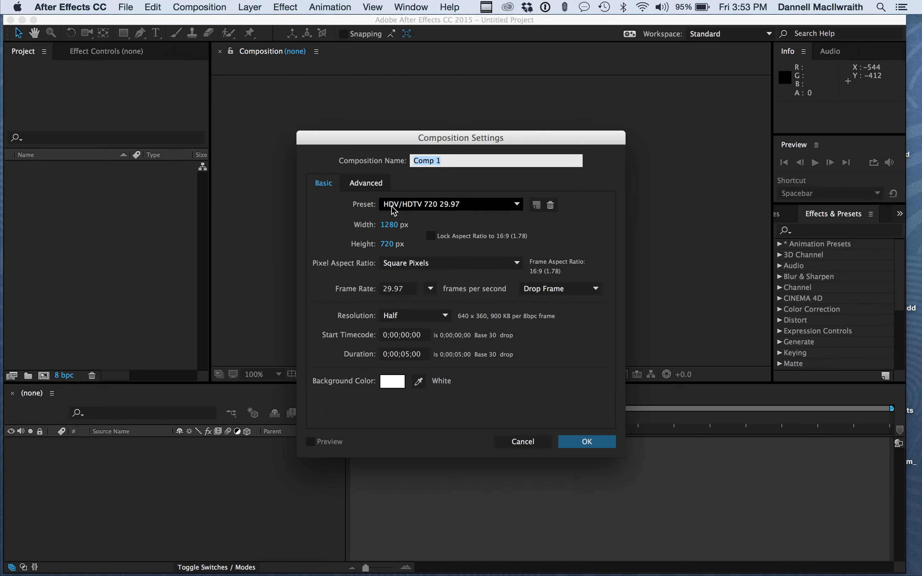
left_click(513, 206)
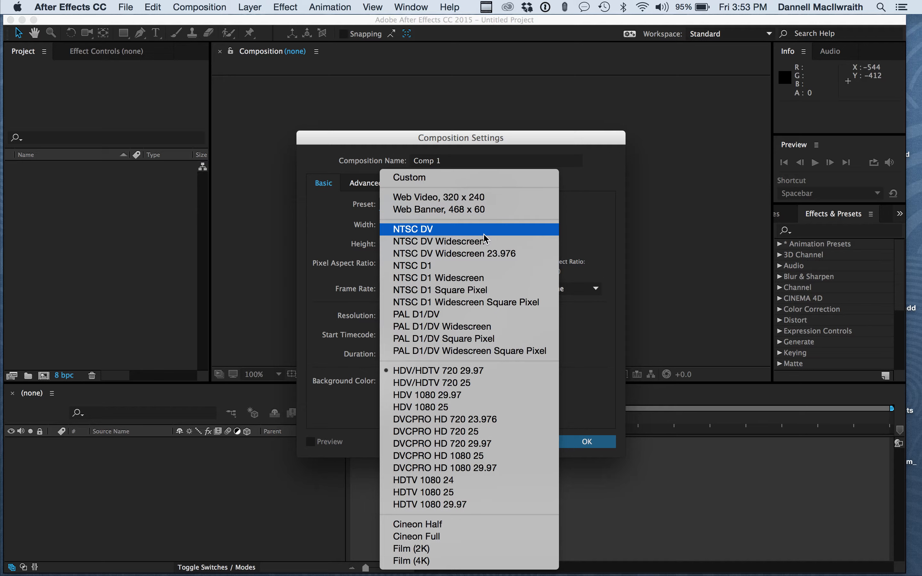
left_click(500, 374)
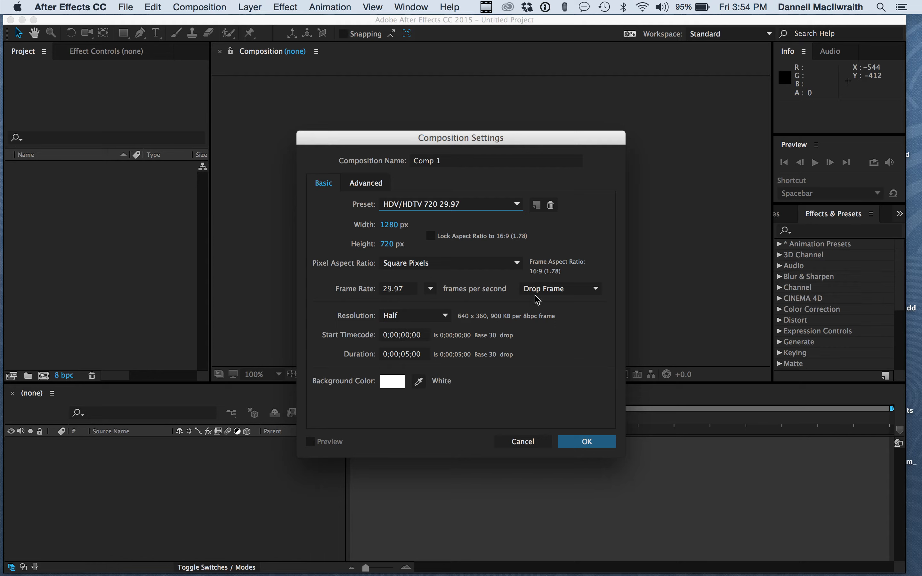
left_click(442, 324)
left_click(433, 342)
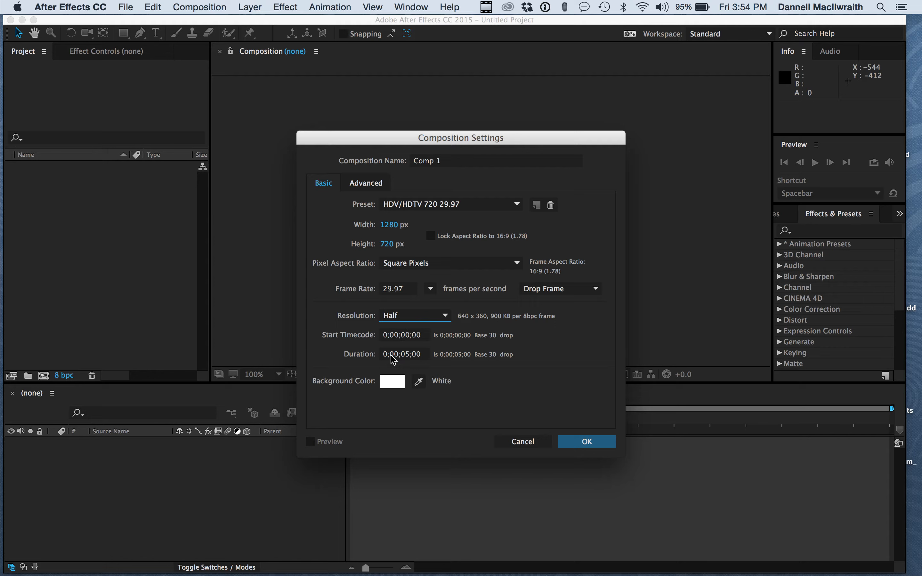
left_click(425, 358)
type("1000")
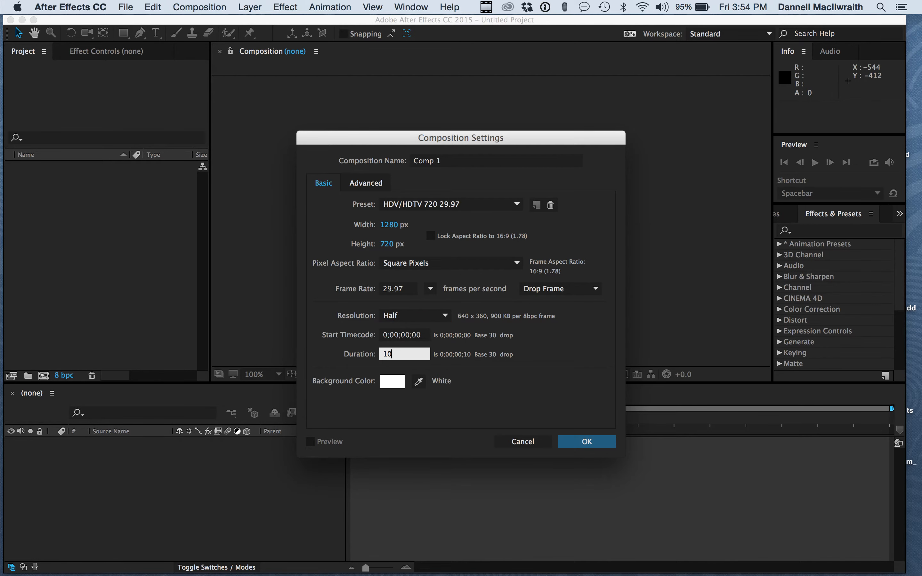
key("Return")
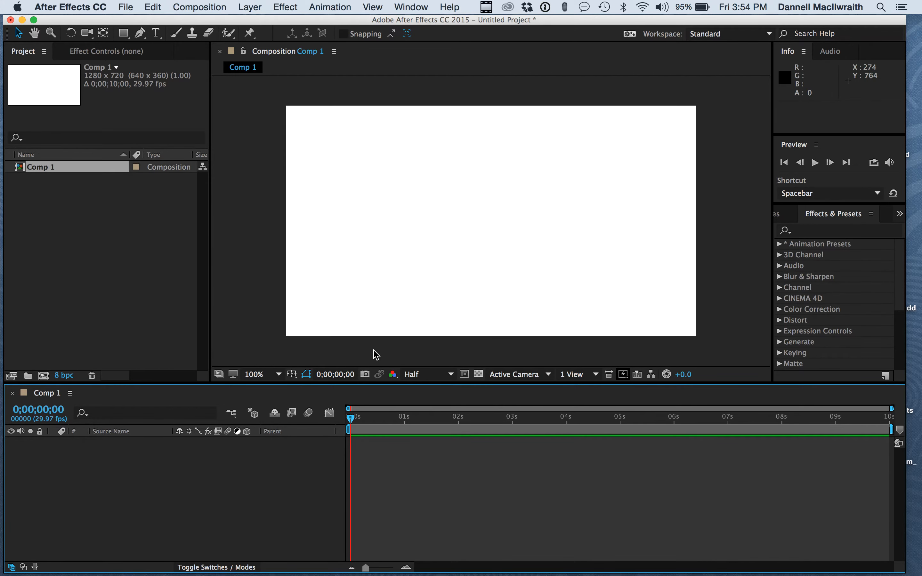
key("super+w")
Step: Create another HDV/HDTV 720 29.97 composition with a duration of 0;00;05;00 and a white FFFFFF background
left_click(199, 6)
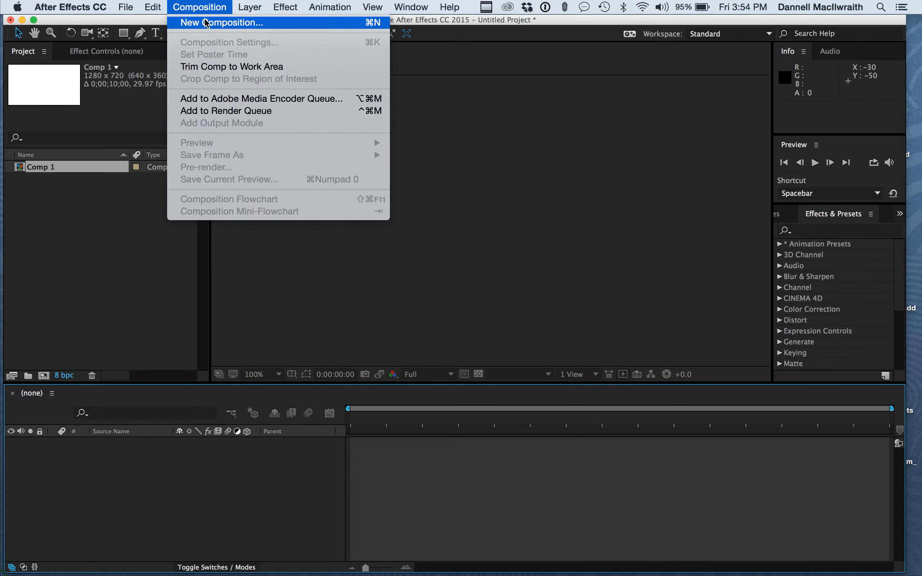
left_click(216, 26)
left_click(423, 356)
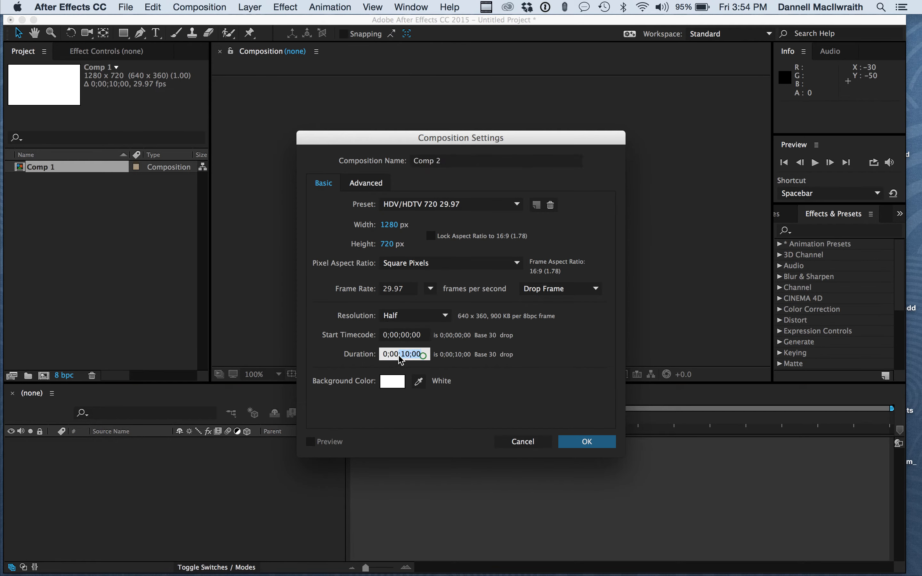
left_click_drag(401, 360, 383, 358)
type("500")
key("Tab")
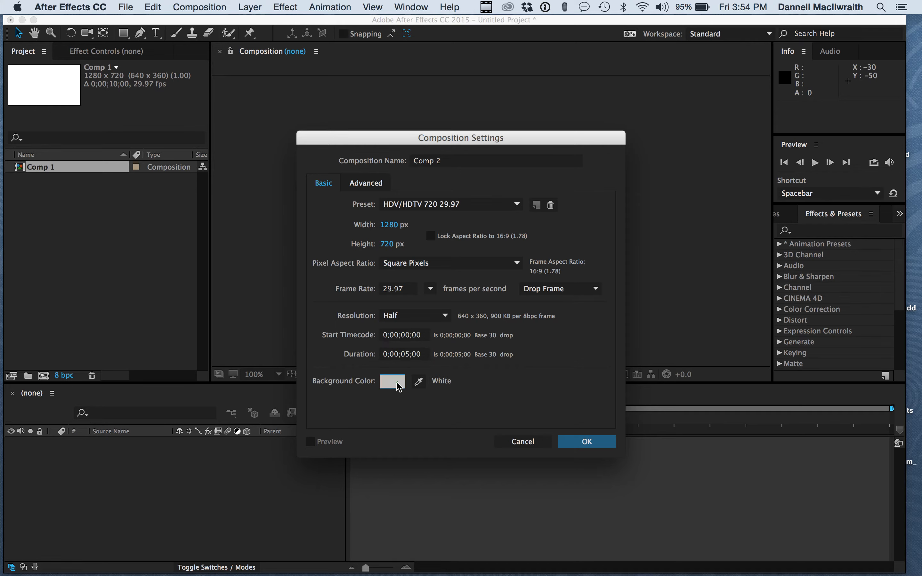
left_click(396, 383)
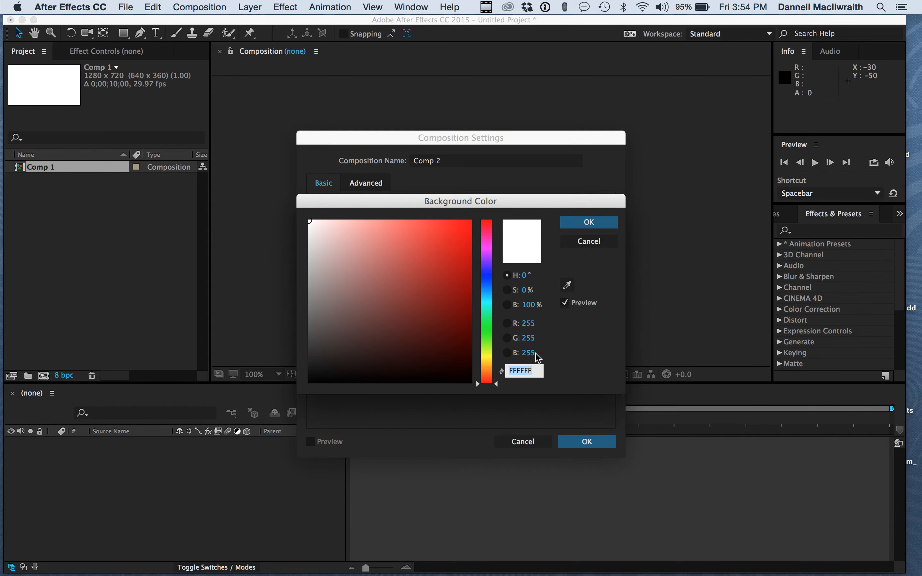
left_click(580, 223)
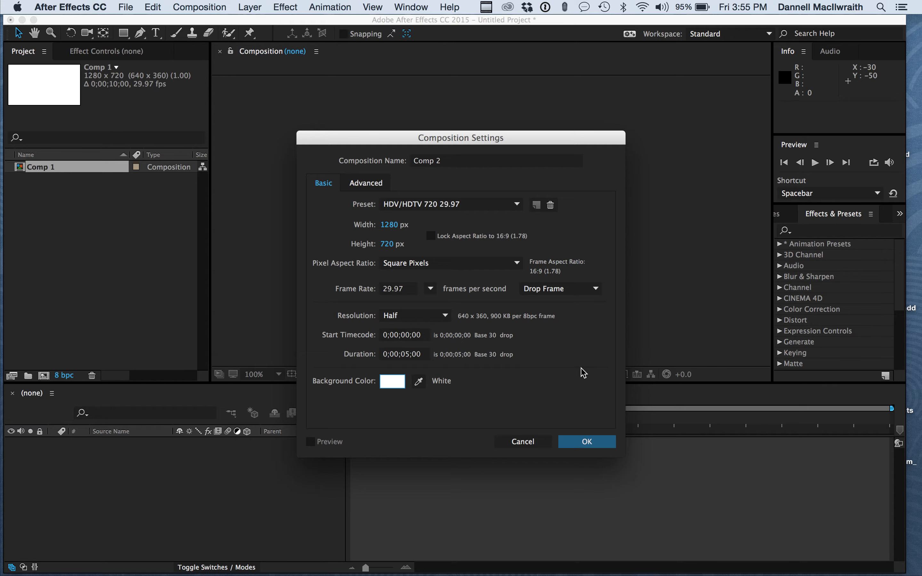
left_click(590, 441)
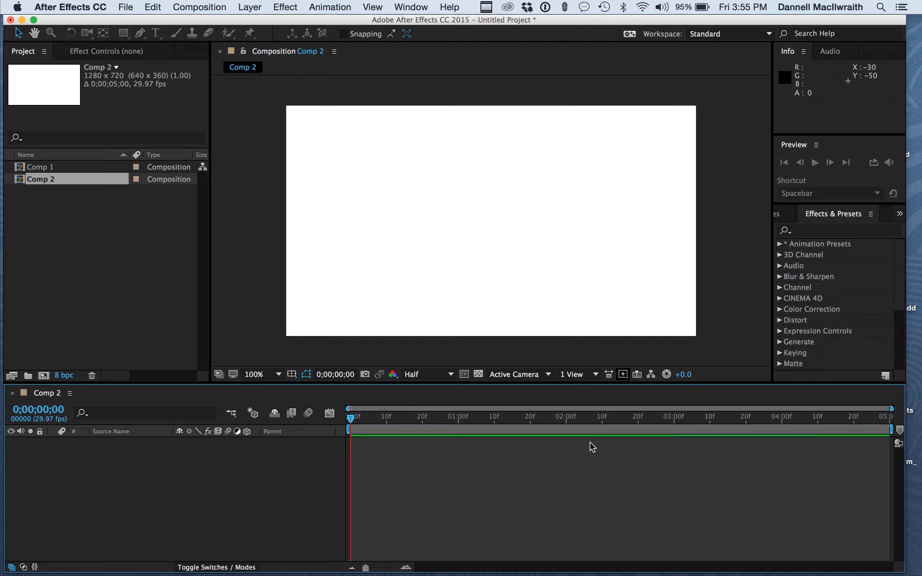
Step: Delete the 10-second composition Comp 1 from the project
left_click(36, 167)
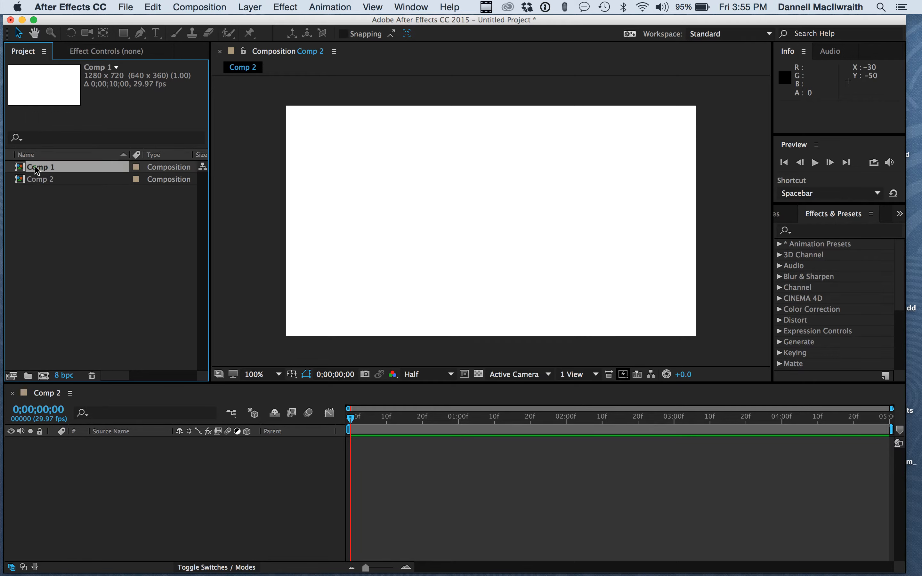
key("Delete")
Step: Rename the remaining composition as Example
left_click(40, 169)
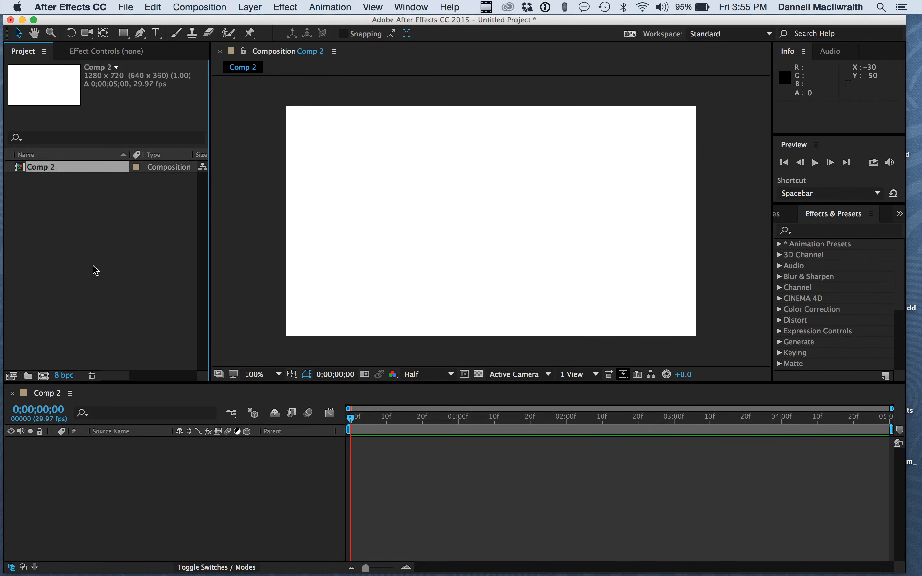
right_click(44, 166)
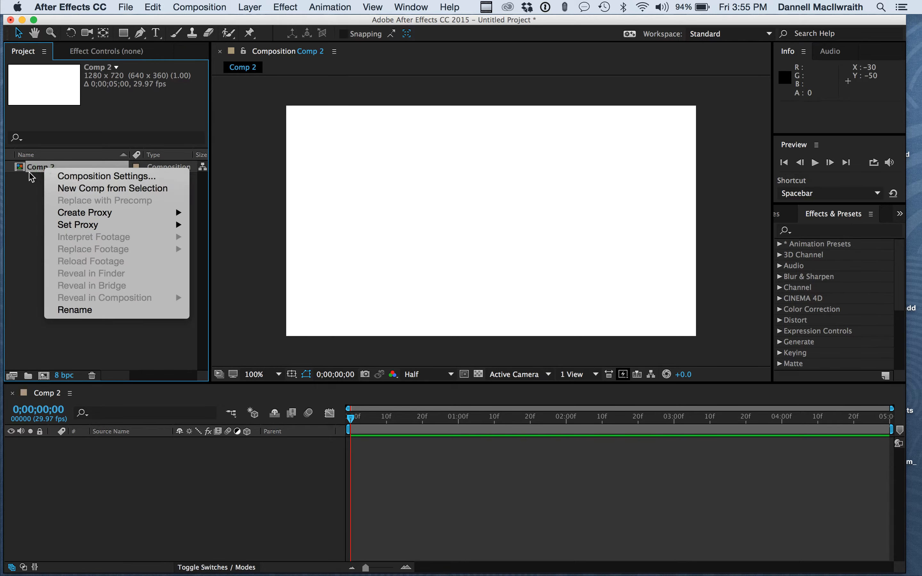
left_click(90, 310)
type("Example")
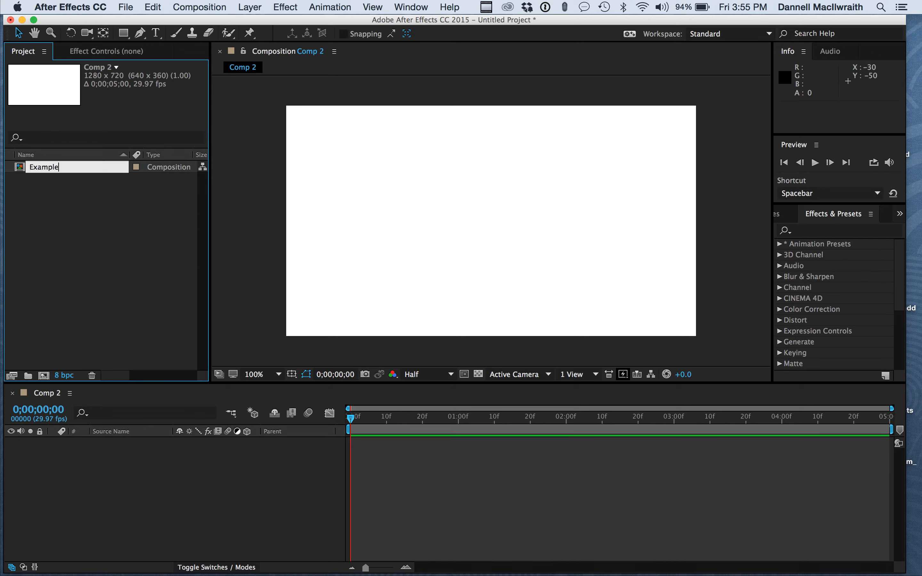
key("Return")
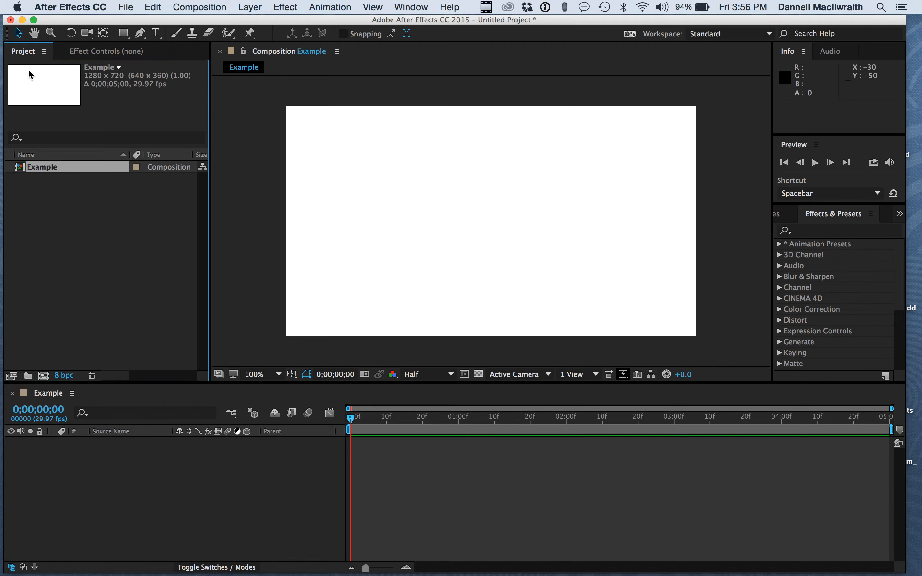
left_click(126, 6)
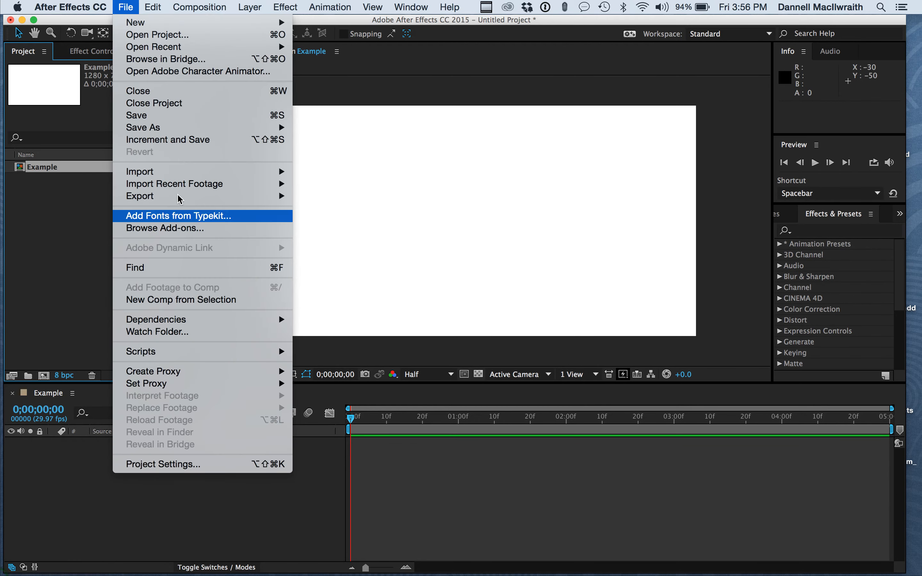
mouse_move(190, 172)
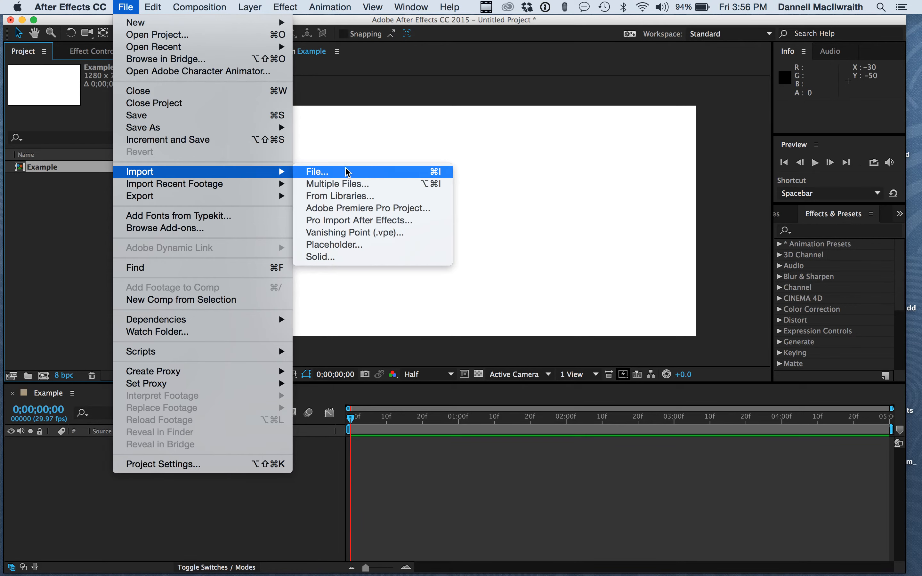
left_click(43, 208)
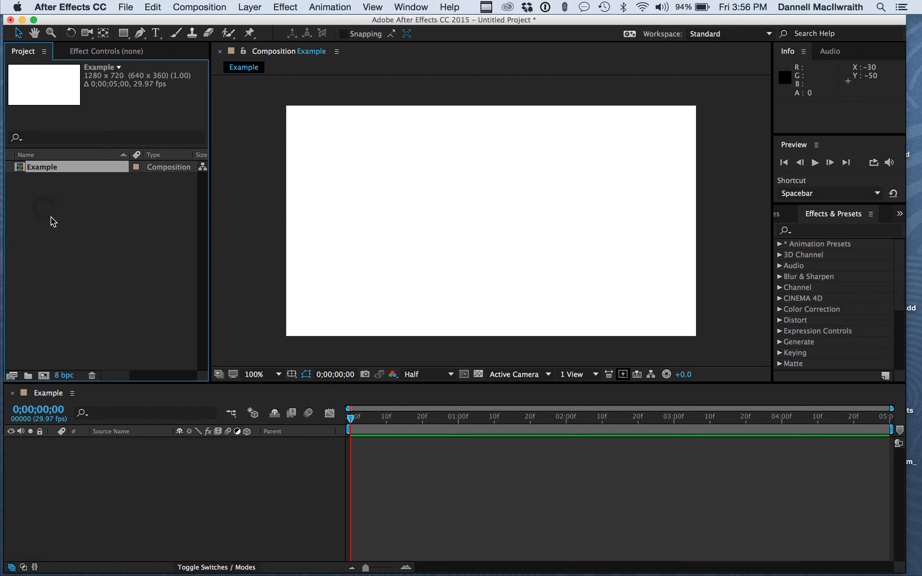
Step: Import example.ai, Poster.png and sky.mp4 from the text-video folder into the project as footage
left_click(86, 265)
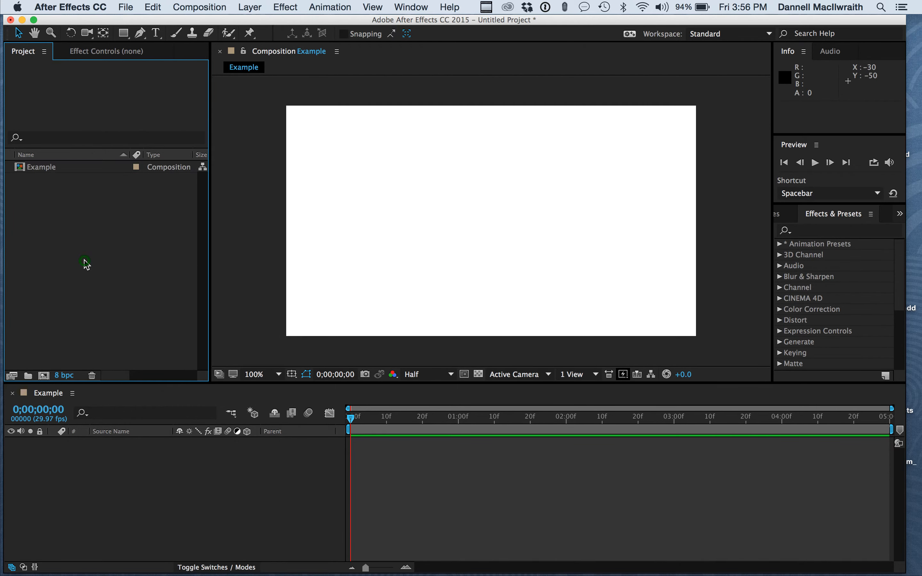
double_click(87, 265)
left_click_drag(462, 142, 416, 114)
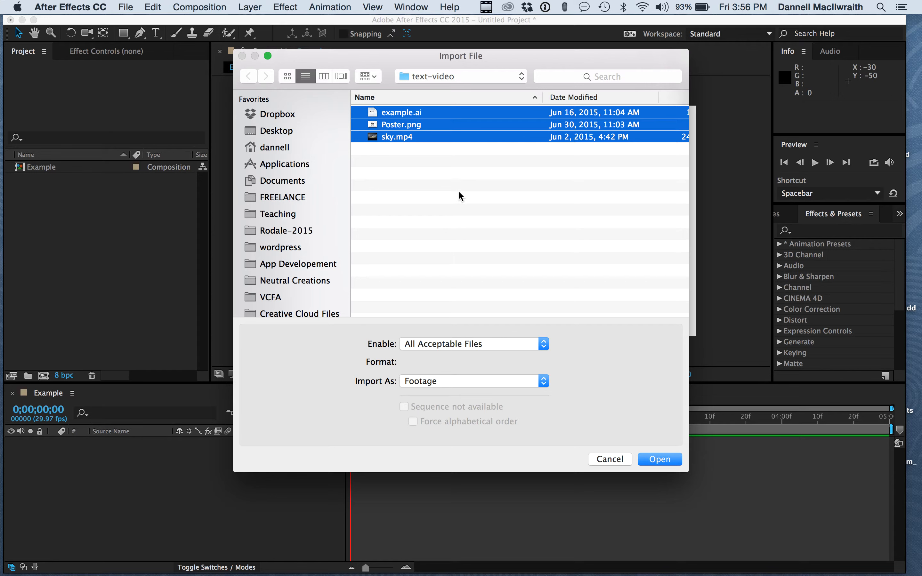
key("Return")
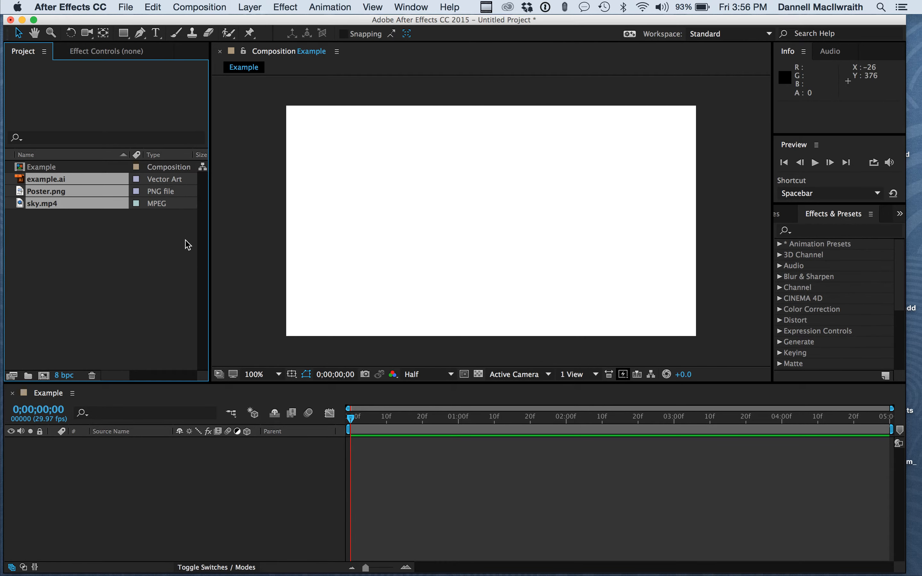
left_click(154, 239)
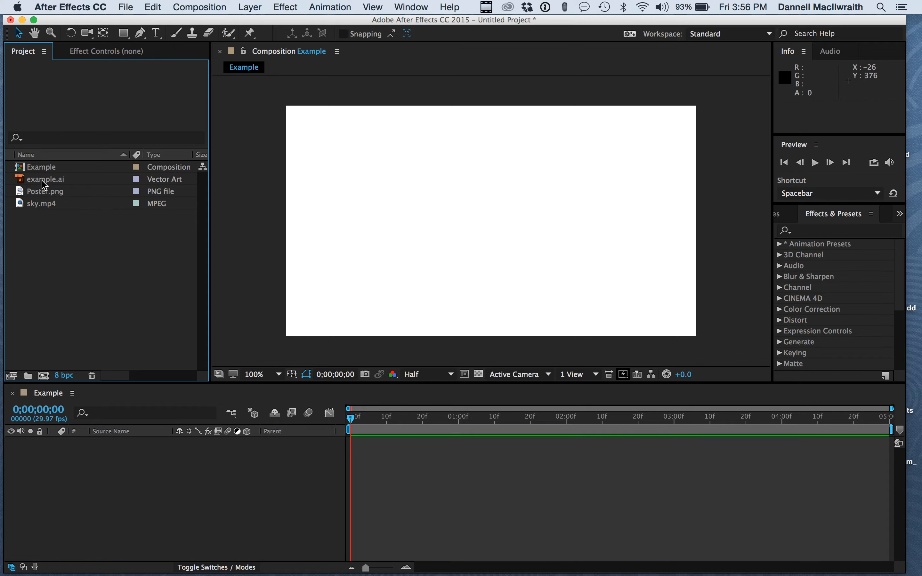
Step: Add example.ai, sky.mp4 and Poster.png to the centre of the Example composition, with example.ai as the uppermost layer
left_click_drag(42, 183, 484, 217)
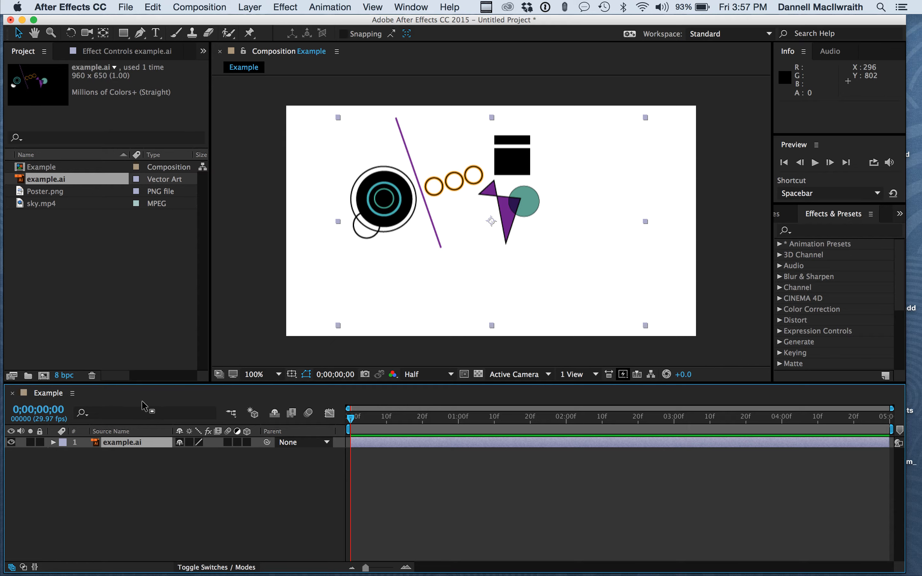
left_click_drag(41, 203, 470, 222)
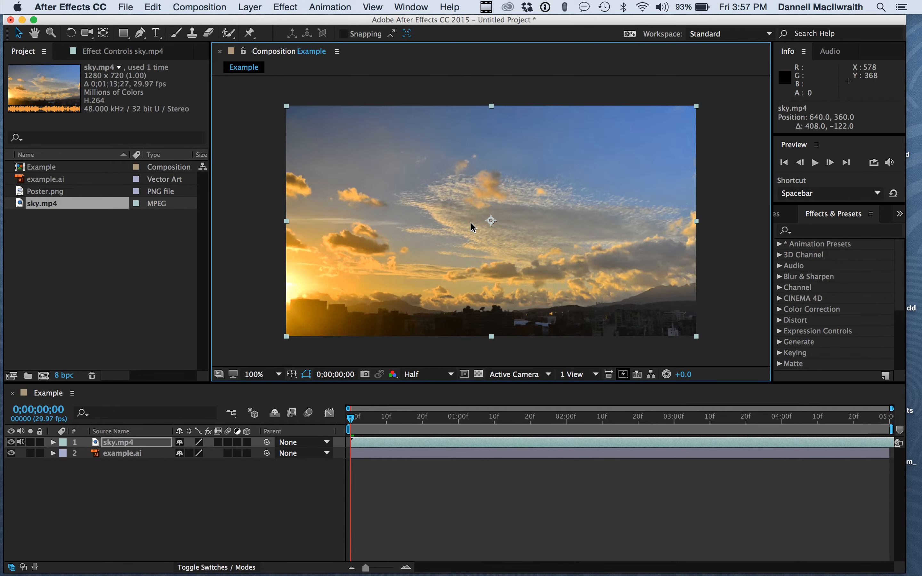
left_click_drag(51, 193, 479, 228)
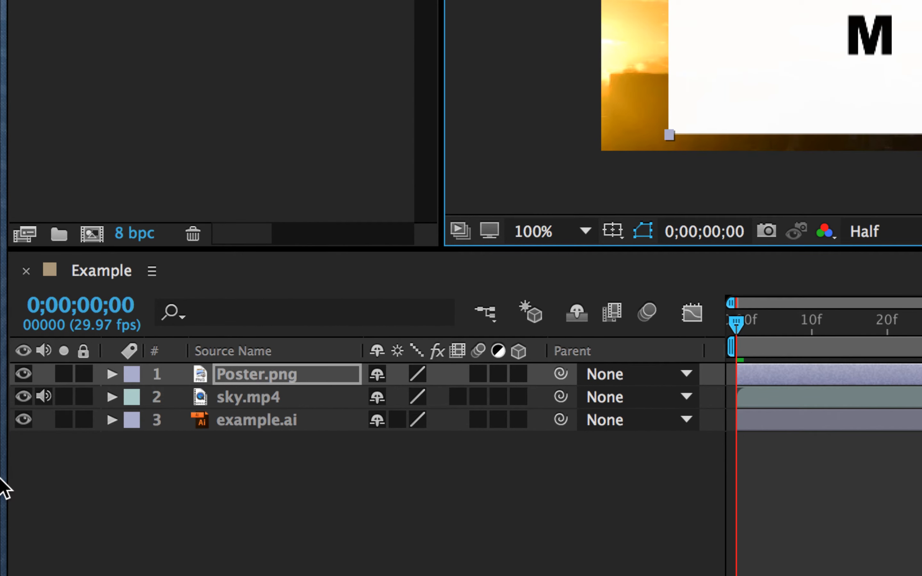
left_click_drag(301, 404, 305, 368)
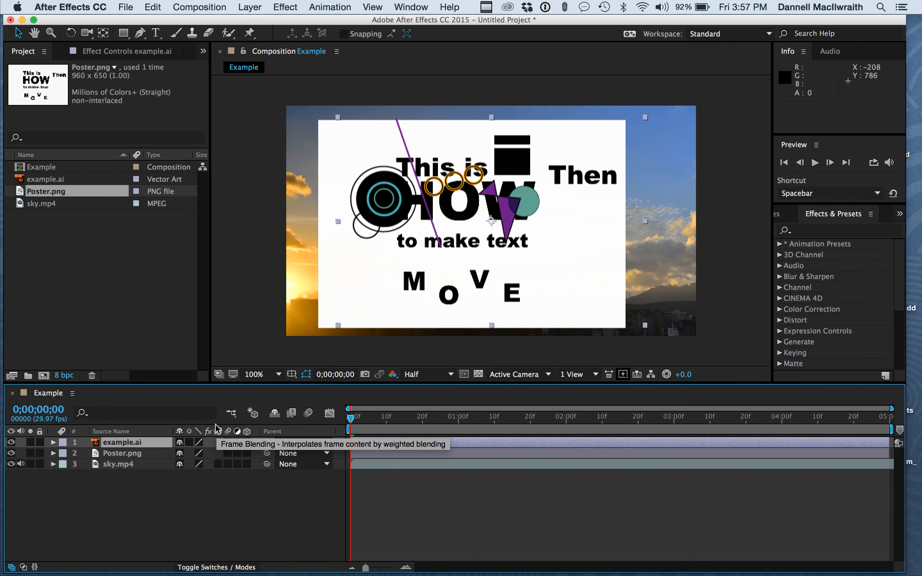
Step: Move the example.ai artwork towards the frame's upper-left corner and Poster.png towards the lower right, to position 936, 444
left_click_drag(388, 210, 310, 169)
left_click_drag(521, 231, 514, 209)
left_click_drag(599, 285, 713, 310)
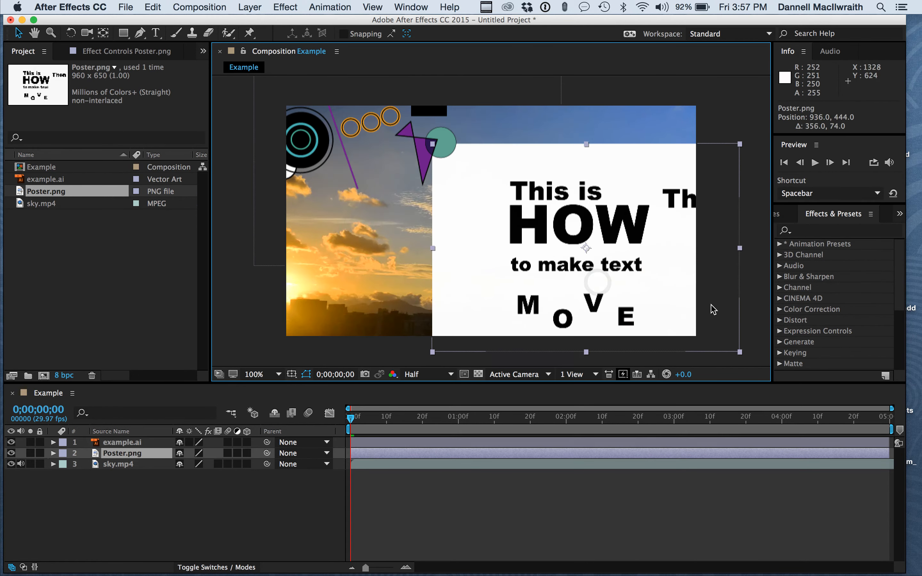
Step: Scale Poster.png down to under half its size and place it in the frame's lower-right corner
left_click(741, 146)
left_click(734, 154)
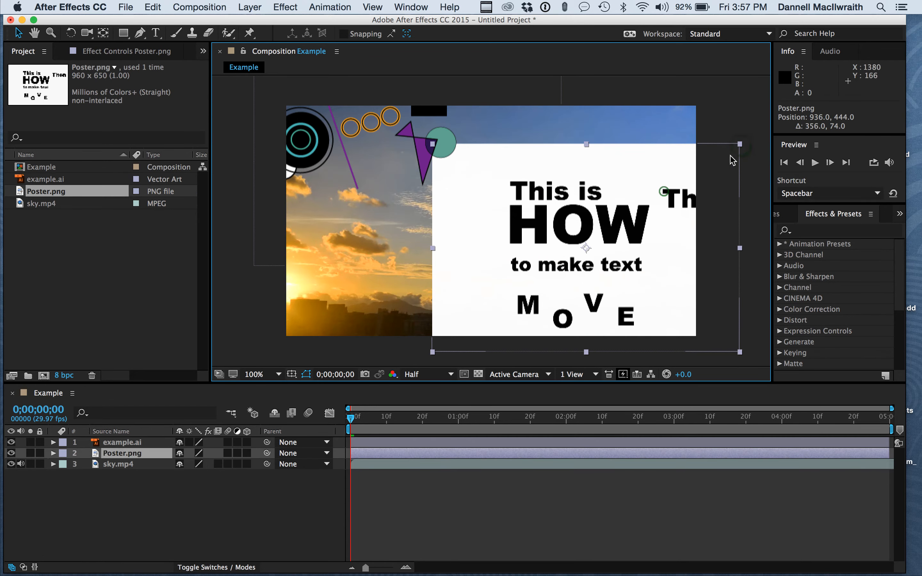
left_click_drag(740, 148, 652, 198)
left_click_drag(613, 268, 655, 307)
Step: Move the example.ai artwork back inside the frame, to position 570, 370
left_click_drag(413, 140, 452, 207)
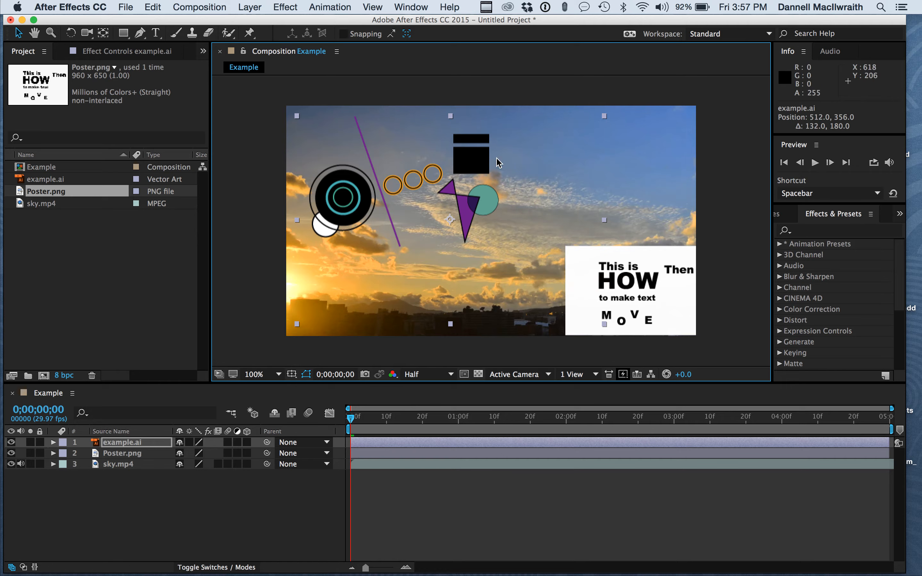
left_click_drag(481, 160, 499, 164)
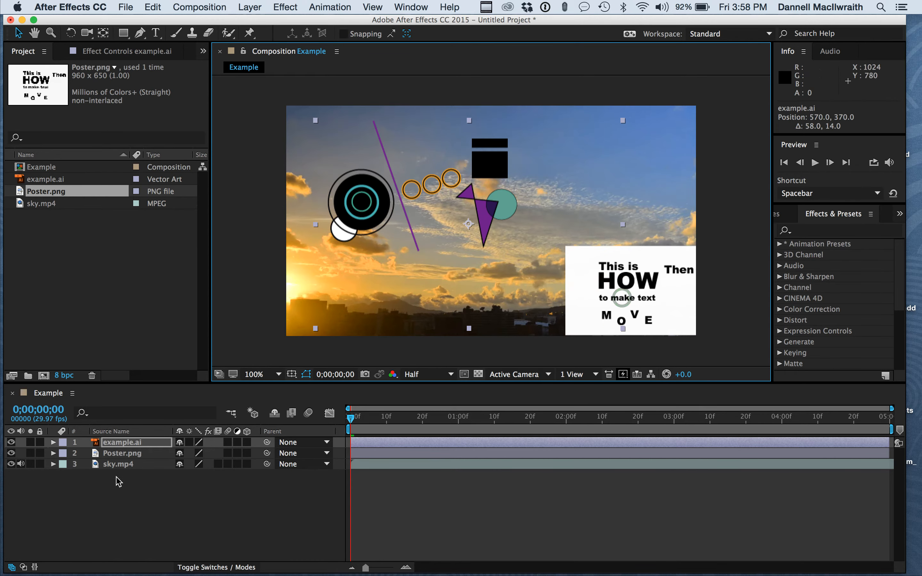
Step: Delete the Poster.png layer from the Example composition
left_click(131, 457)
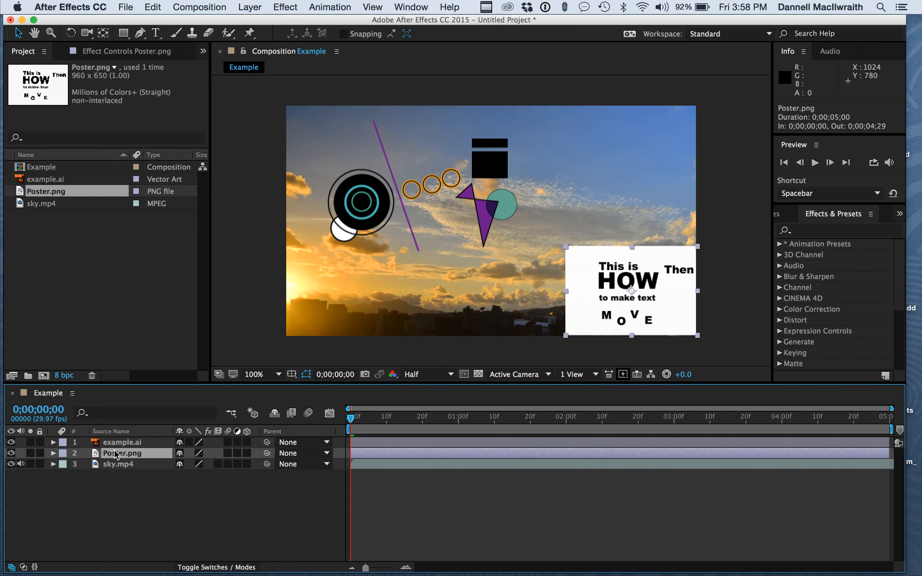
key("Delete")
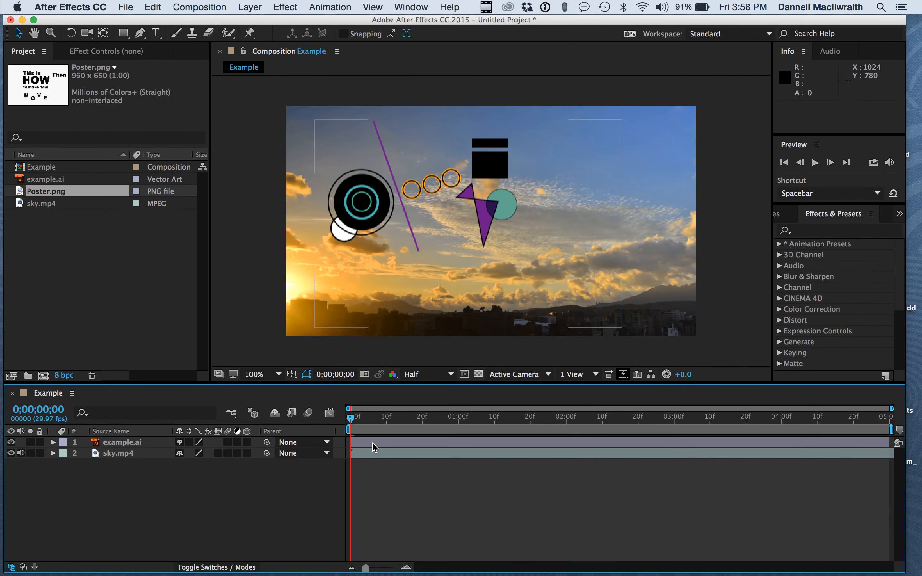
Step: Scrub the Example composition to 0;00;03;00 and back to the start, and play a preview of it
key("space")
left_click_drag(408, 414, 674, 421)
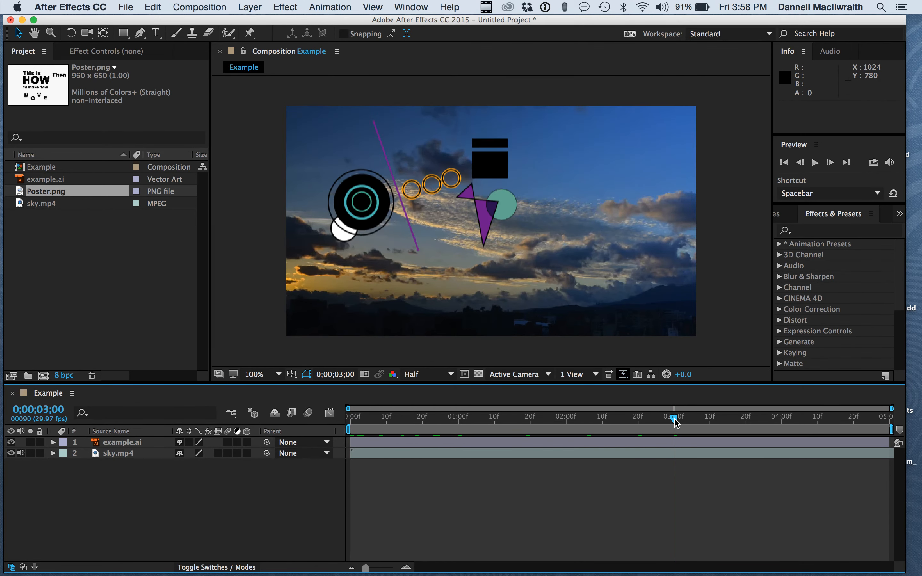
left_click_drag(674, 421, 345, 420)
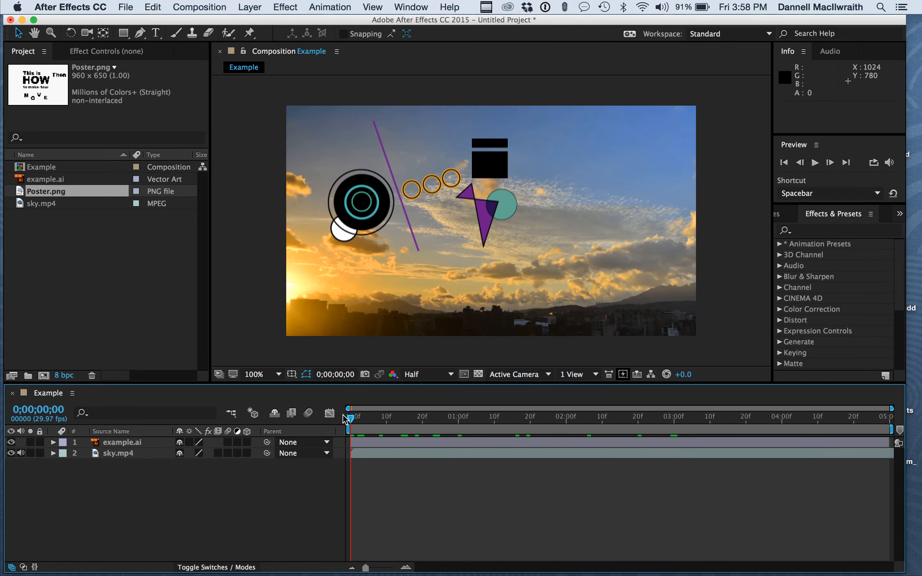
key("space")
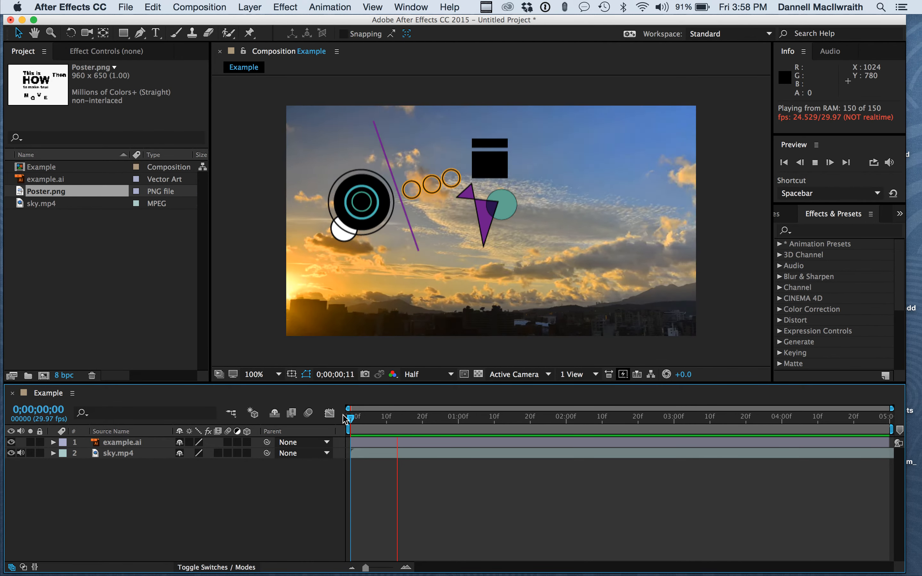
key("space")
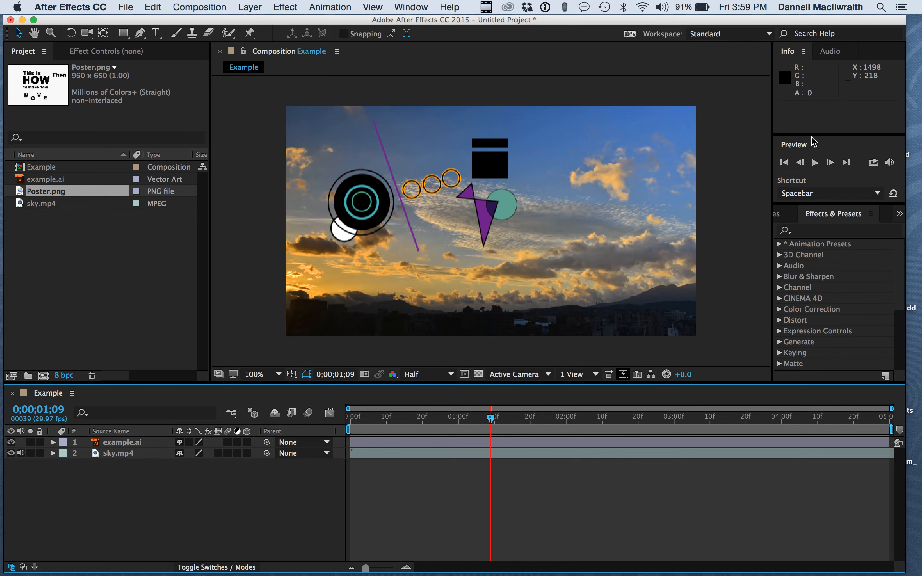
Step: Return to the first frame and replay the composition preview, stopping it partway through
left_click(785, 165)
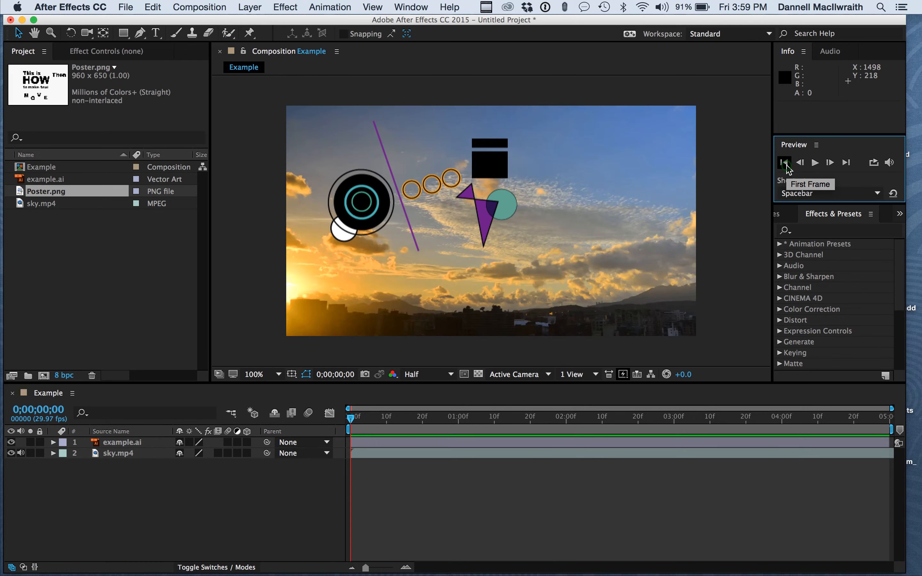
left_click(815, 163)
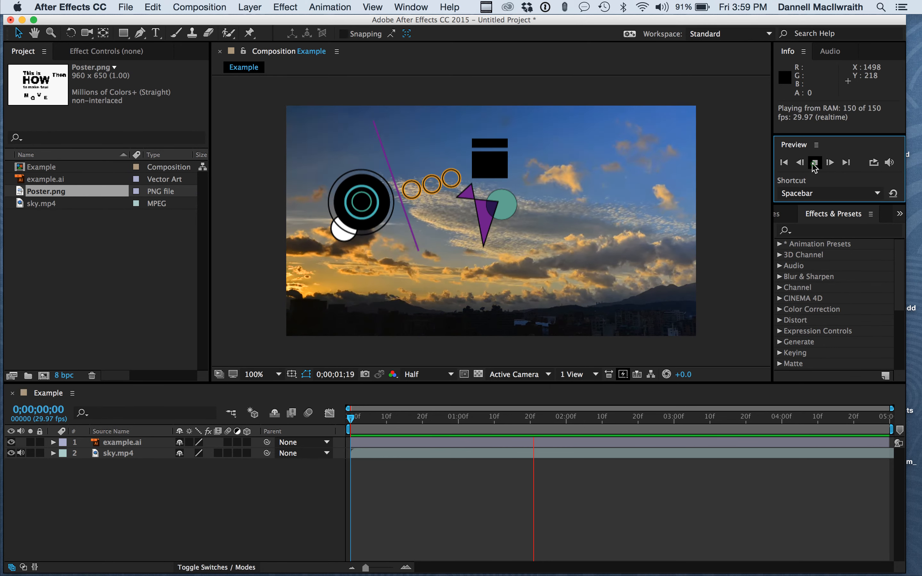
left_click(816, 165)
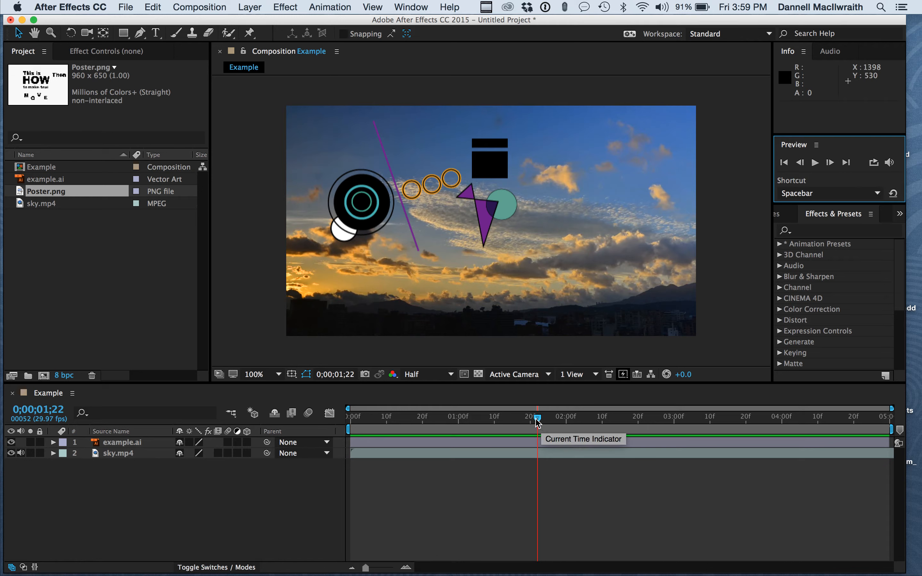
Step: Scrub back along the timeline and set the current time to exactly 0;00;02;00
left_click_drag(538, 421, 441, 426)
left_click_drag(475, 424, 453, 419)
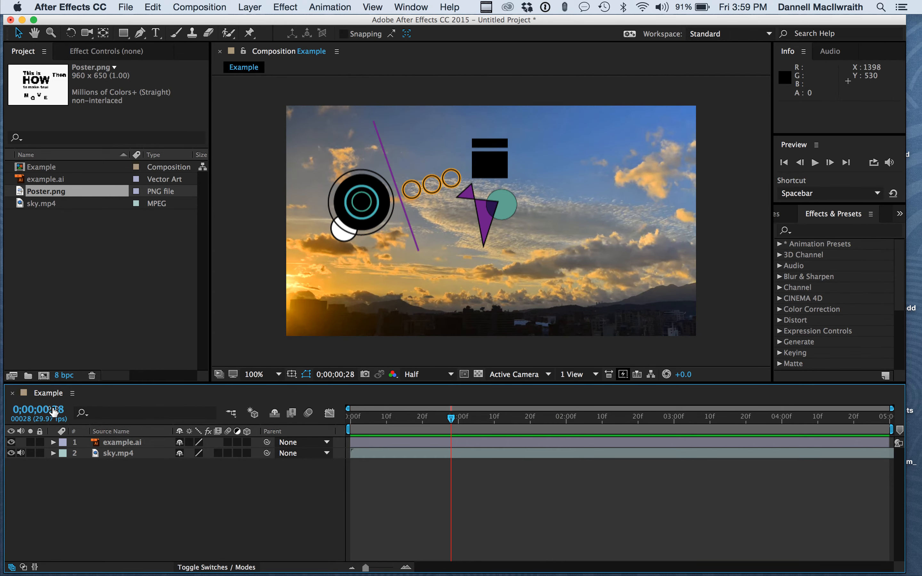
left_click(42, 410)
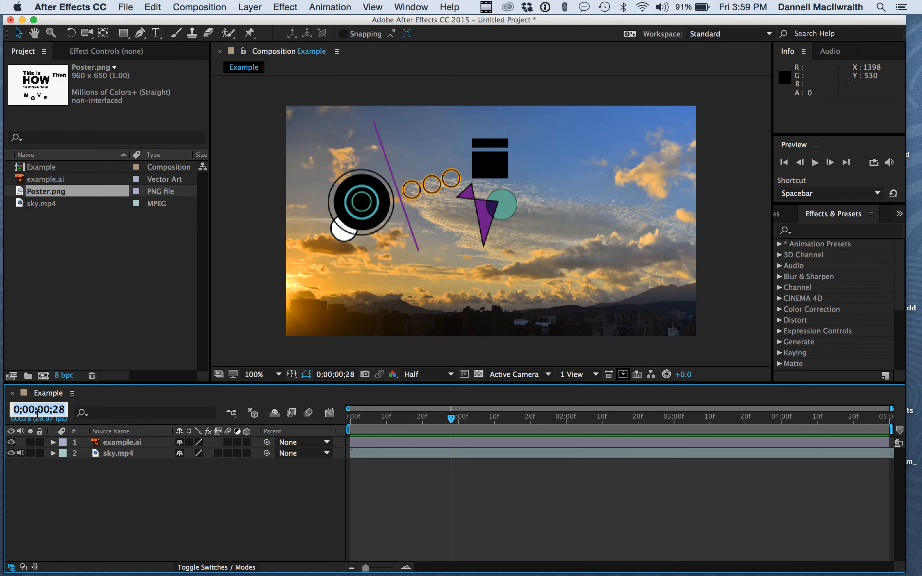
type("200")
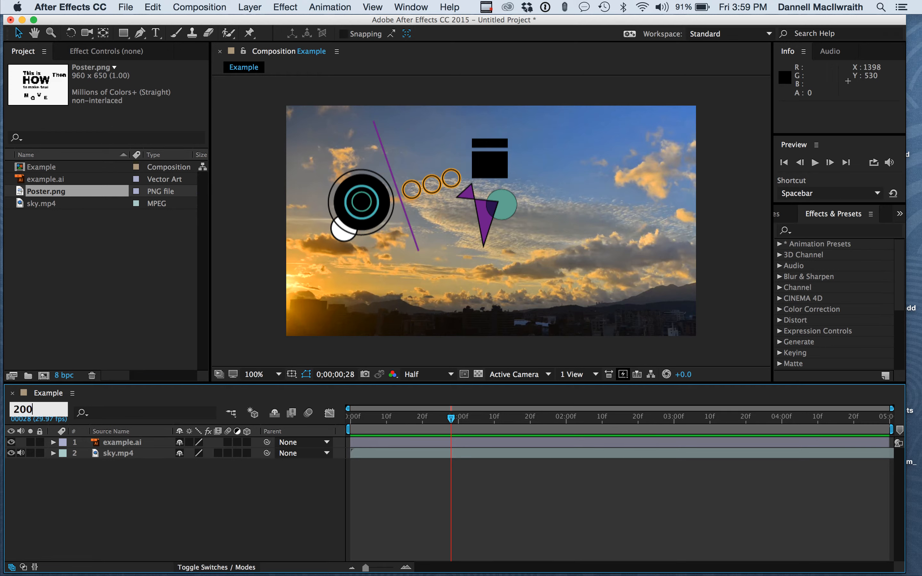
key("Return")
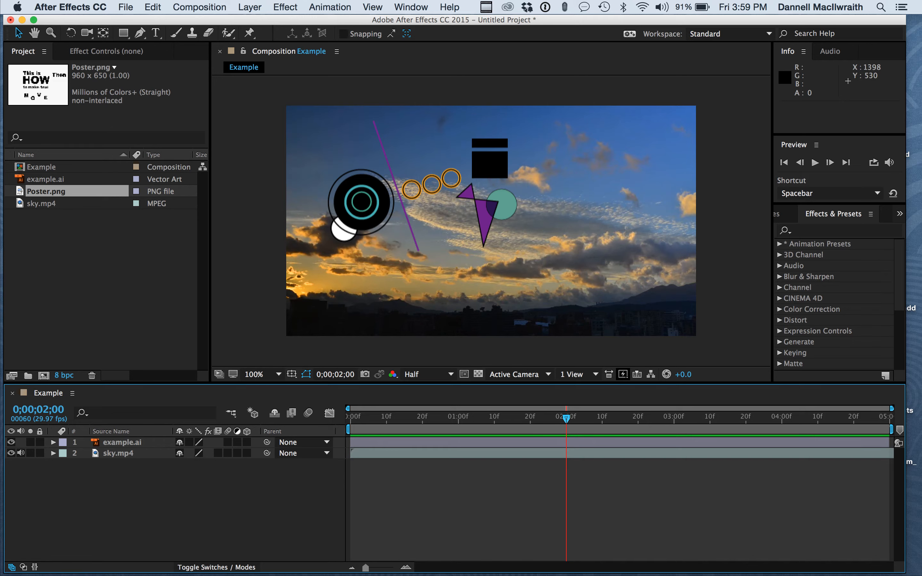
Step: Show the layers' blending mode column in place of the switches and set example.ai to Multiply
mouse_move(365, 568)
left_mouse_down()
mouse_move(383, 568)
mouse_move(371, 570)
left_mouse_up()
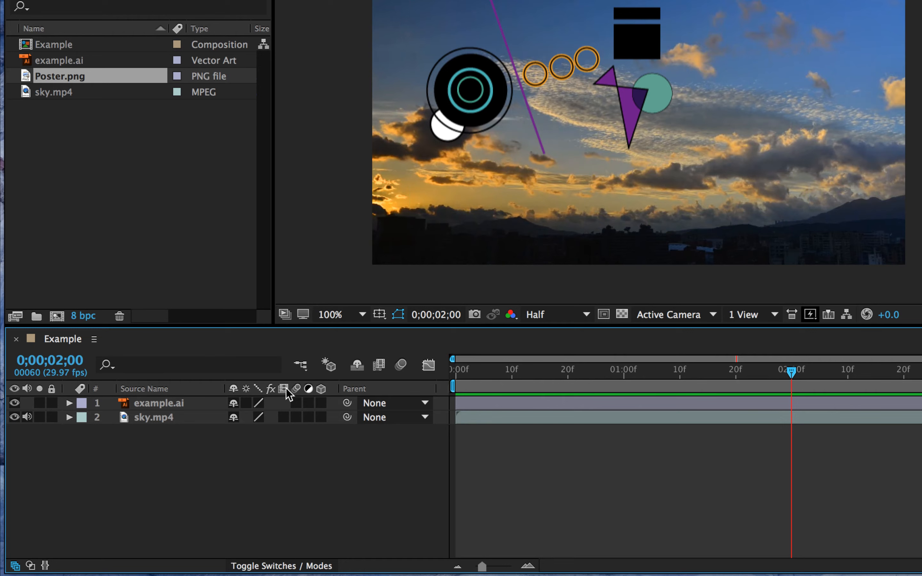
left_click(309, 567)
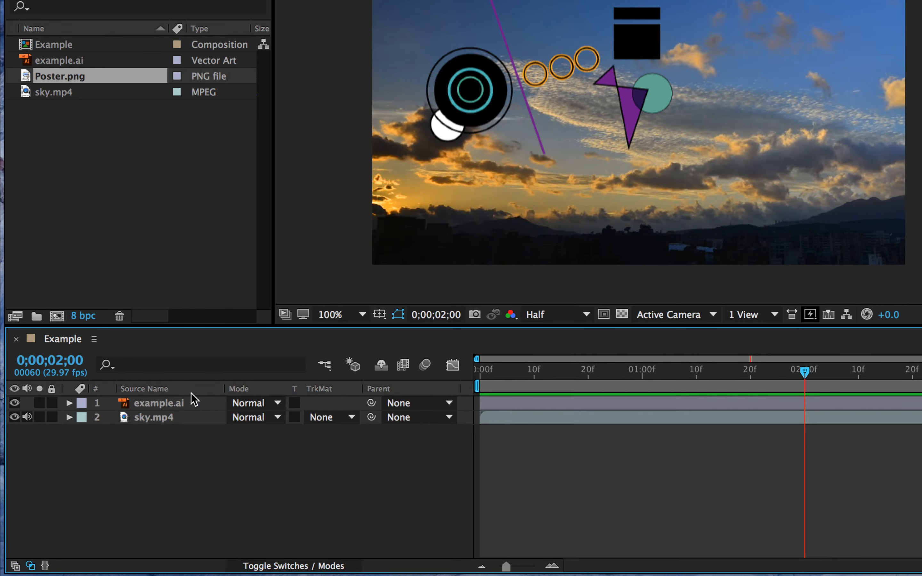
left_click(184, 404)
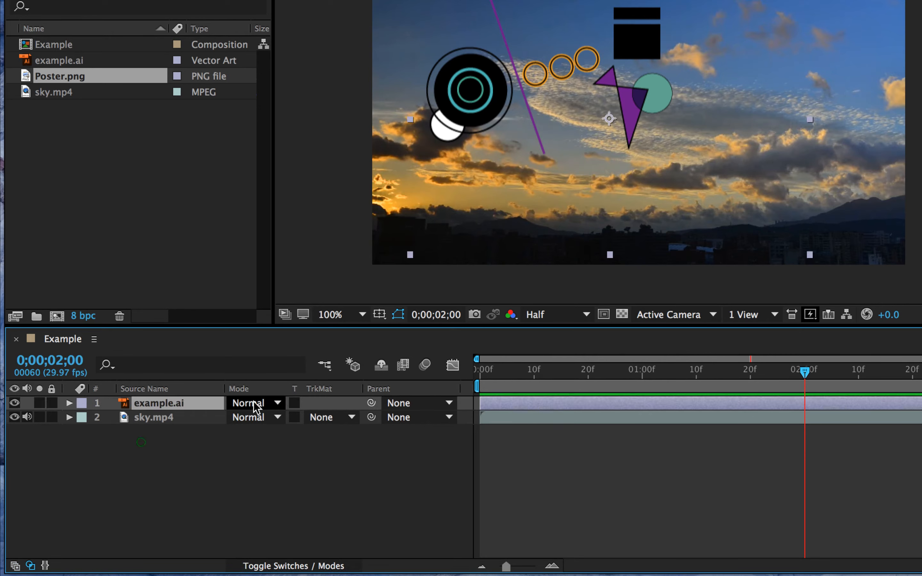
left_click(278, 404)
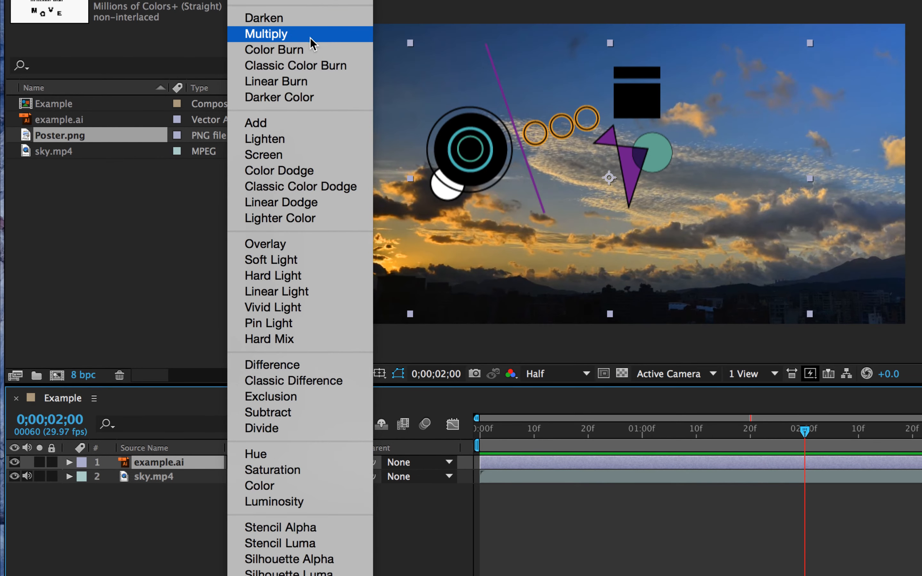
left_click(309, 37)
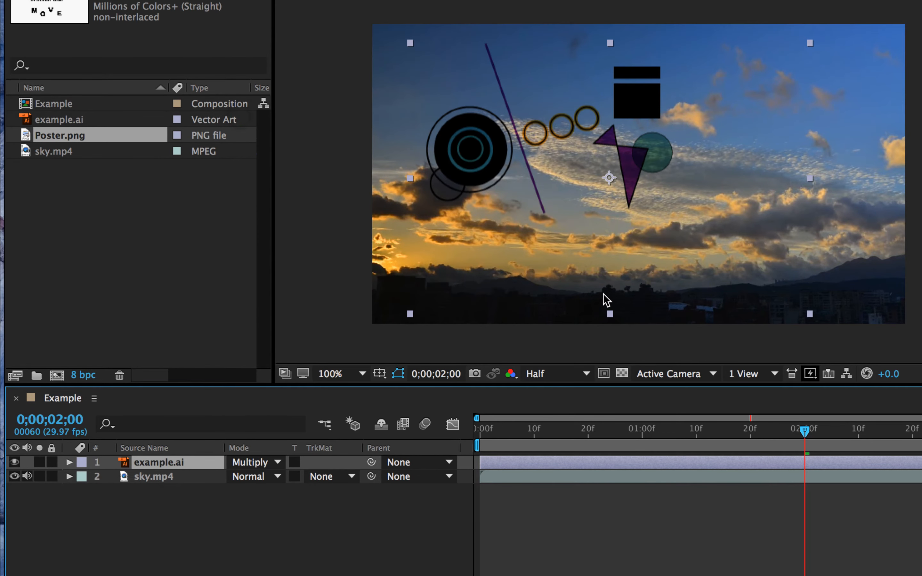
Step: Move the example.ai artwork down and to the right to position 704, 474, and set its blending mode to Normal
left_click_drag(628, 100, 685, 144)
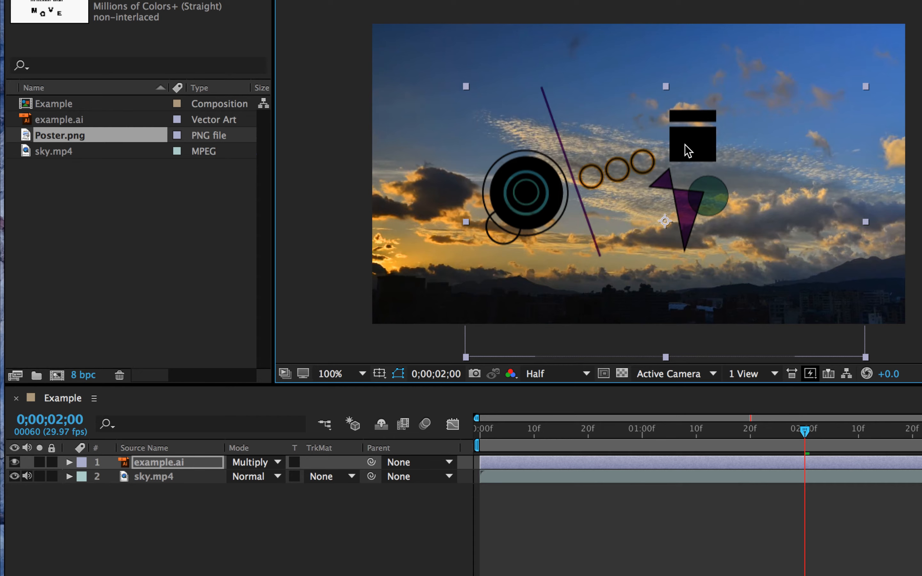
left_click(277, 462)
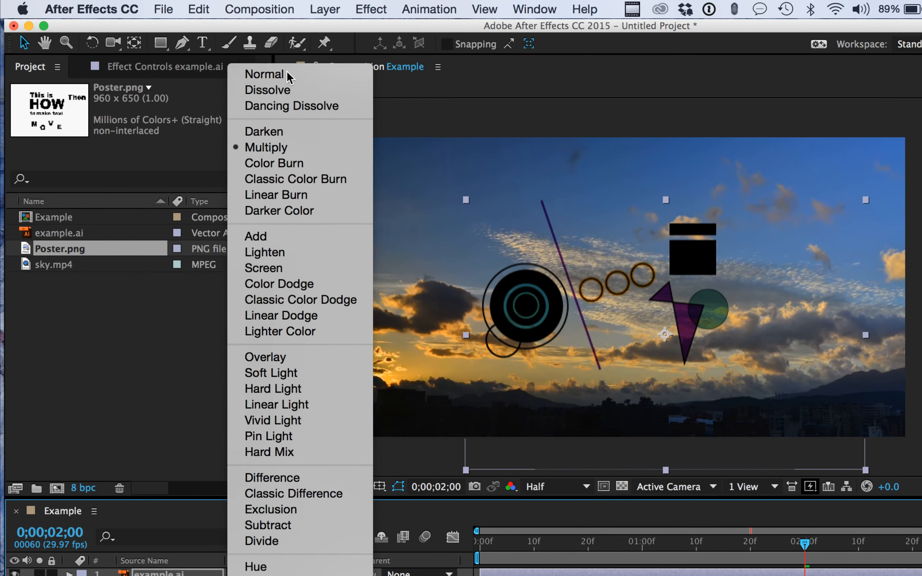
left_click(288, 0)
scroll(355, 270, "down", 6)
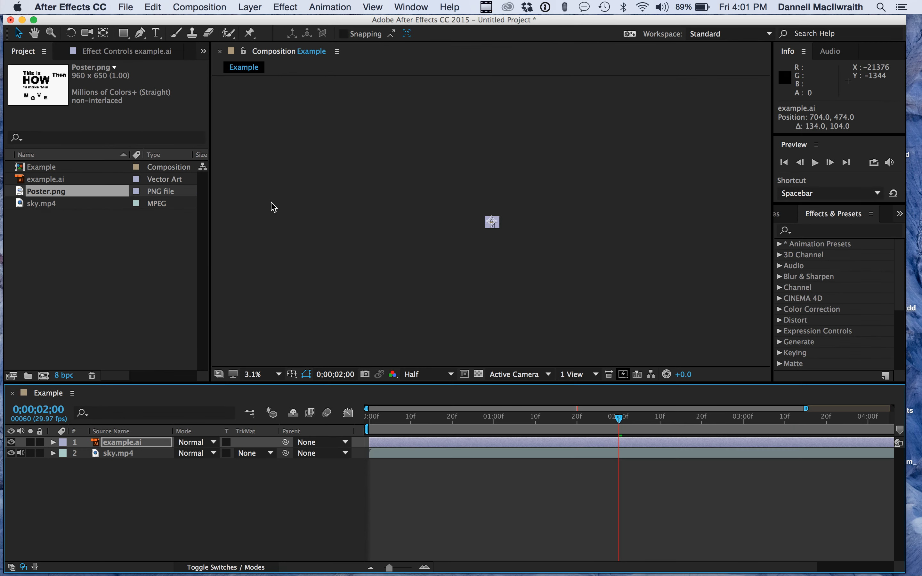
scroll(274, 207, "up", 8)
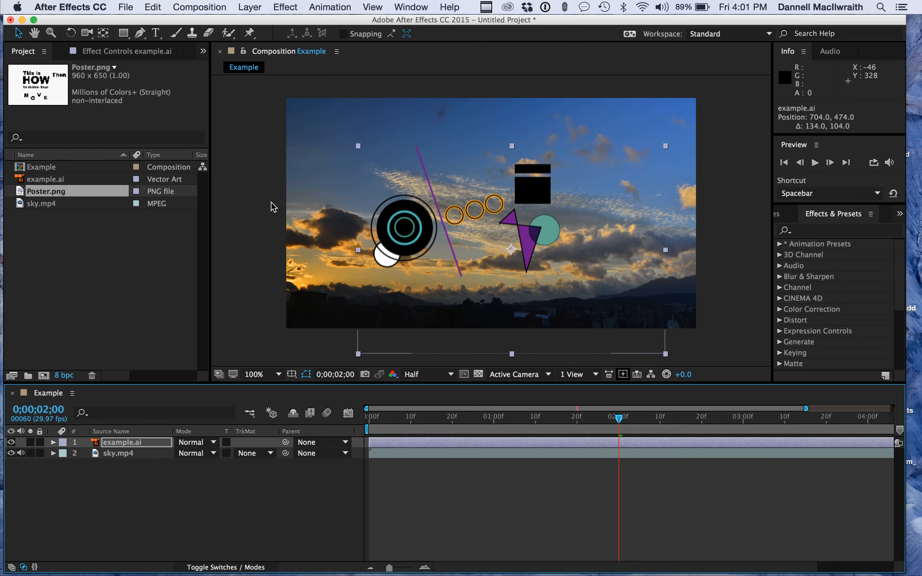
Step: Scrub through the composition and leave the current time at 0;00;02;13
left_click(615, 418)
left_click_drag(464, 415, 674, 402)
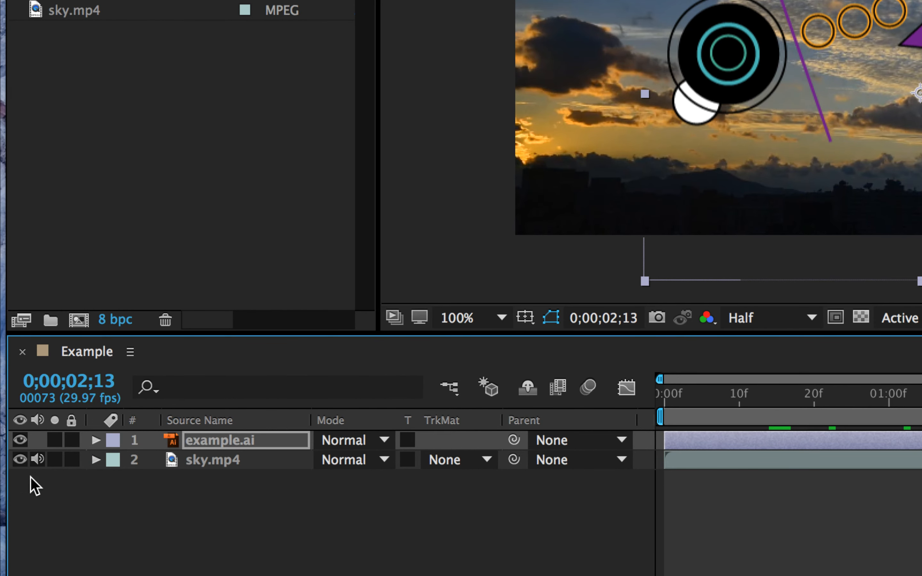
Step: Hide the example.ai layer and show it again, and mute the audio of the sky.mp4 layer
left_click(20, 441)
left_click(21, 441)
left_click(37, 460)
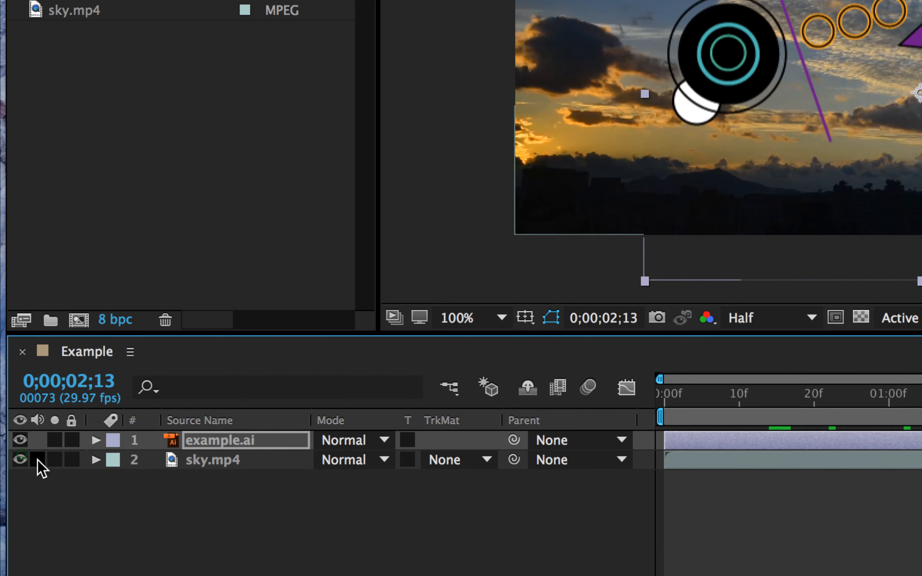
Step: Solo and unsolo the example.ai layer, and lock and unlock it
left_click(54, 440)
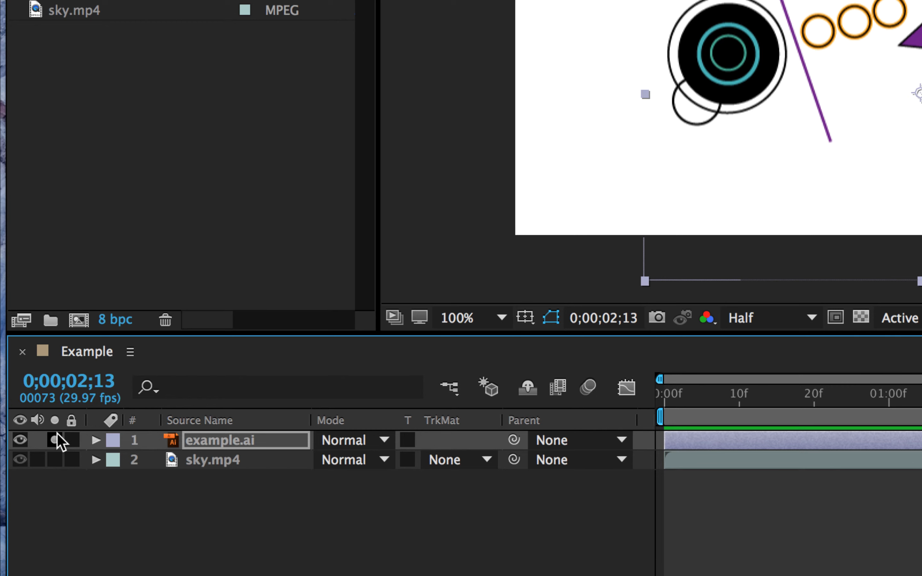
left_click(55, 440)
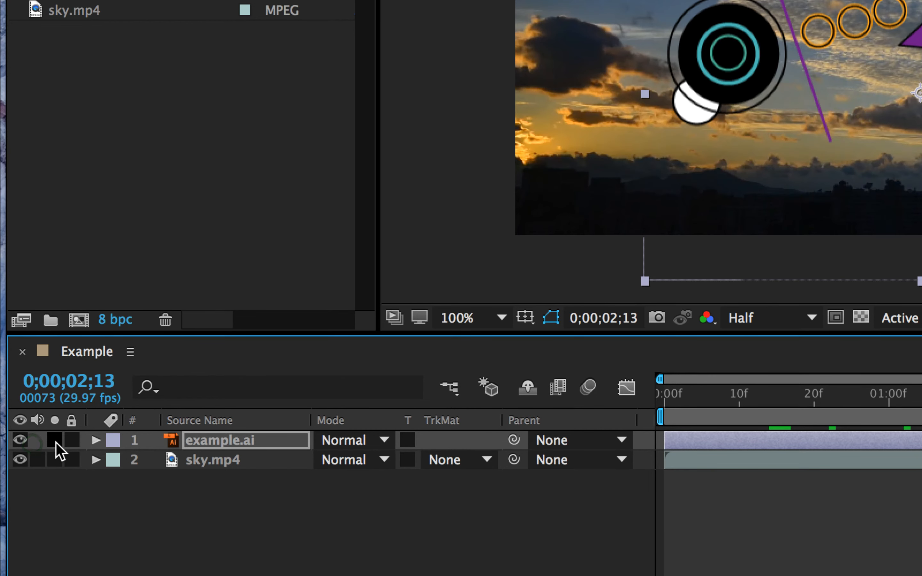
left_click(71, 440)
left_click(71, 440)
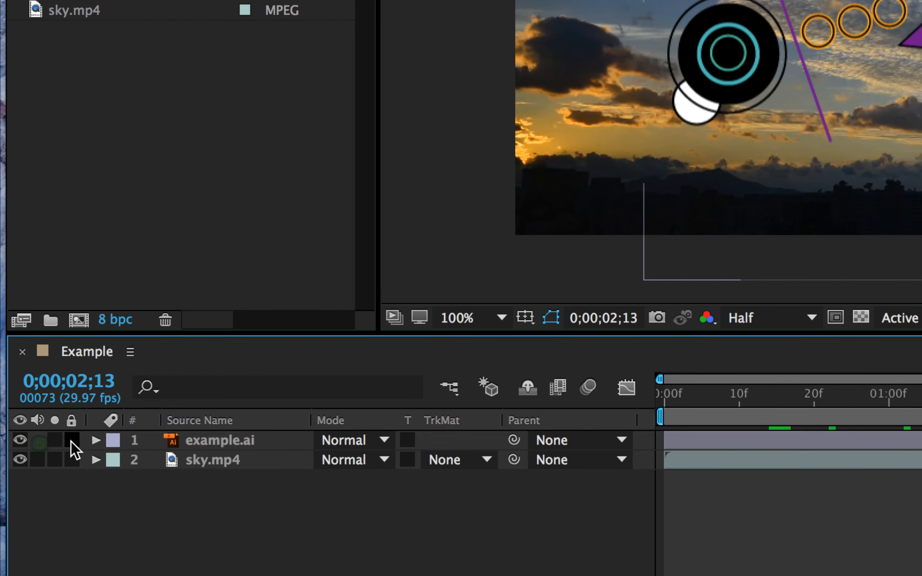
Step: Examine the Transform properties of the example.ai layer and collapse the layer again
left_click(97, 440)
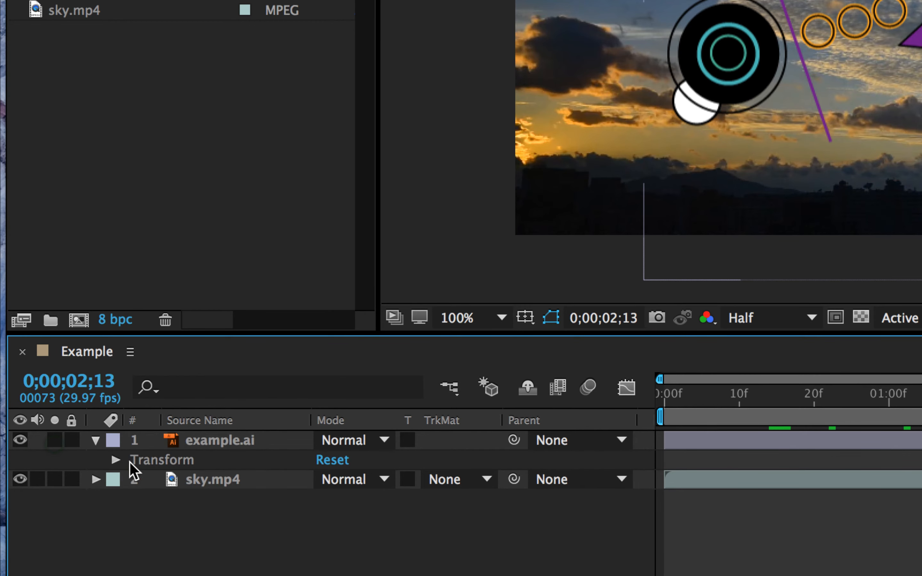
left_click(114, 460)
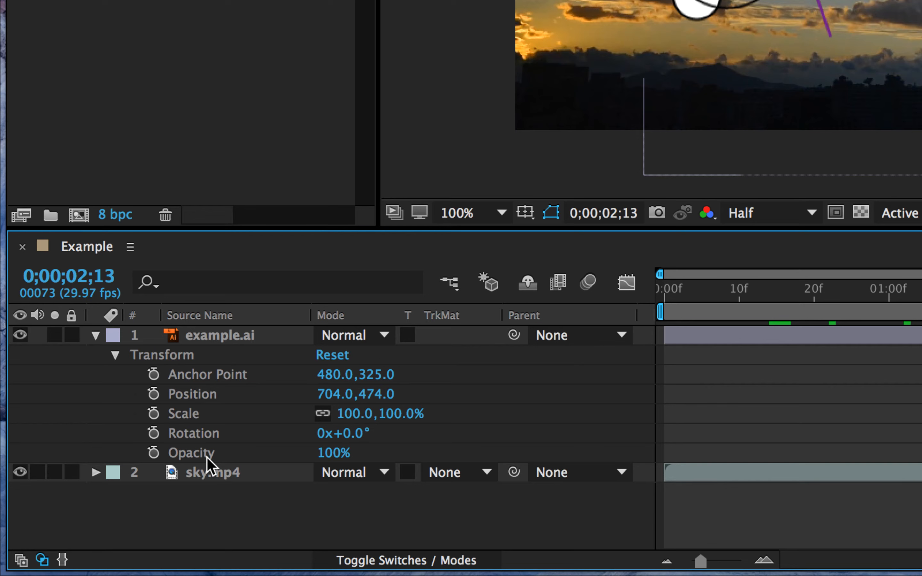
left_click(113, 355)
left_click(96, 336)
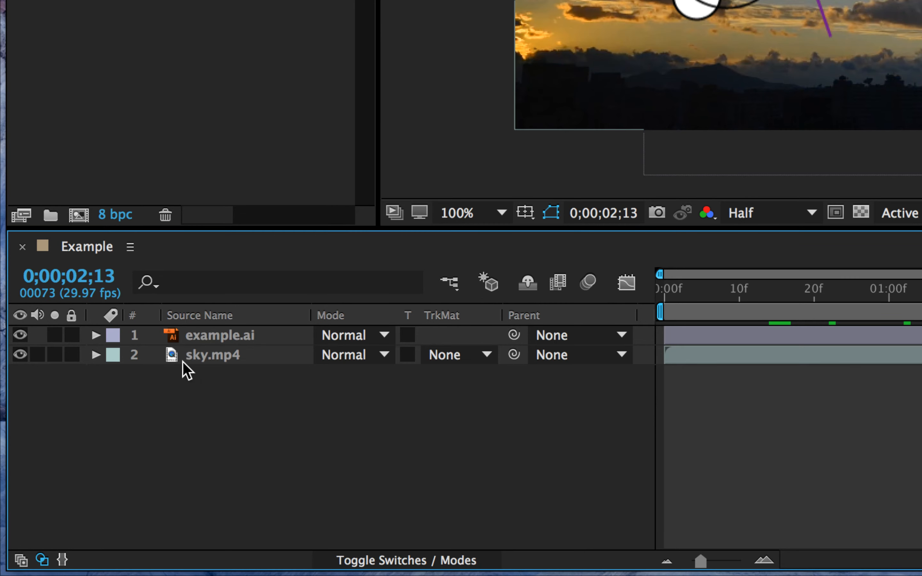
Step: Expand the sky.mp4 layer's Transform and Audio properties, set Audio Levels to -48.00 dB and keyframe it at 0;00;02;13
left_click(97, 356)
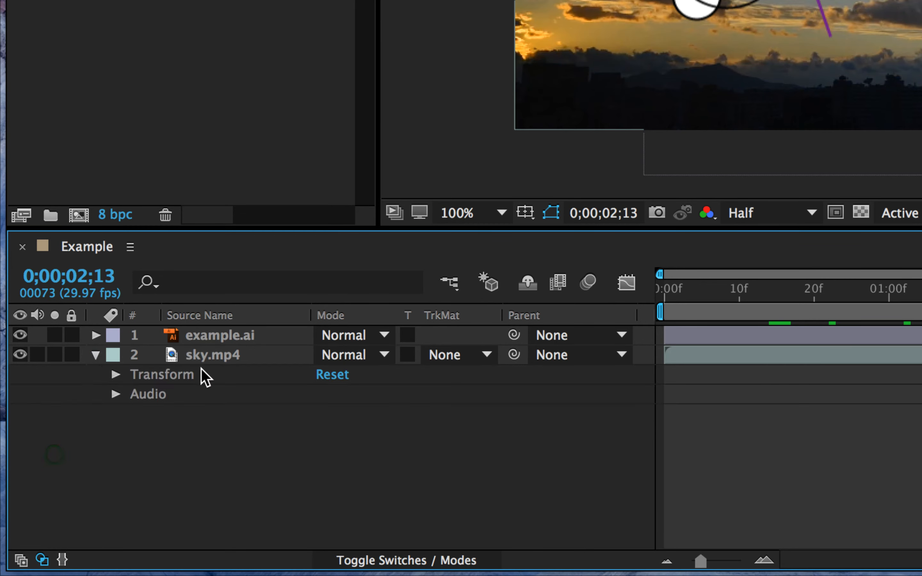
left_click(116, 375)
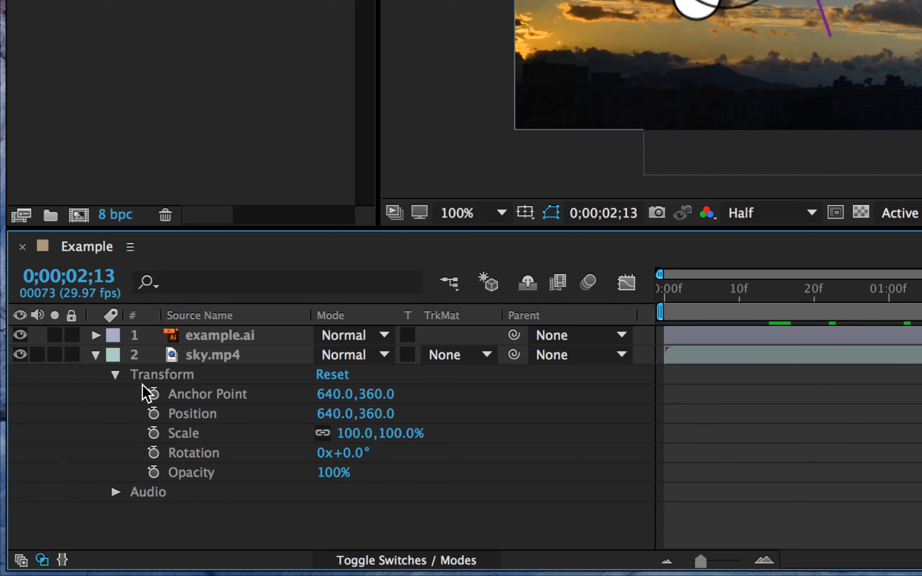
left_click(115, 492)
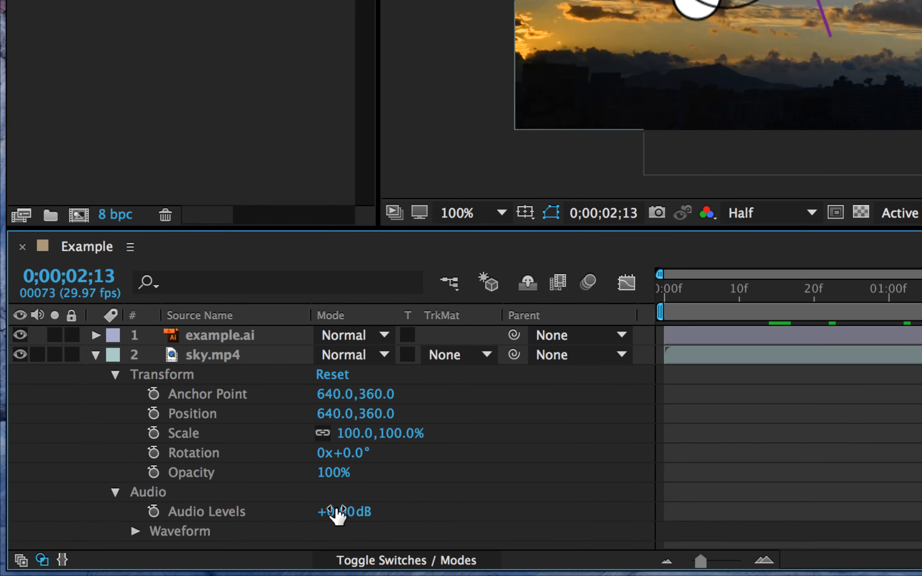
left_click_drag(330, 511, 236, 503)
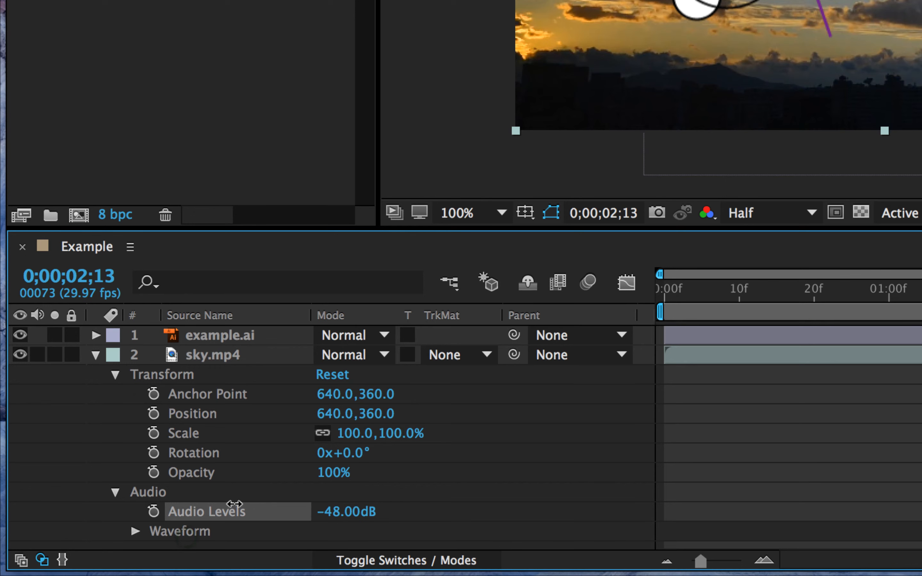
left_click(154, 510)
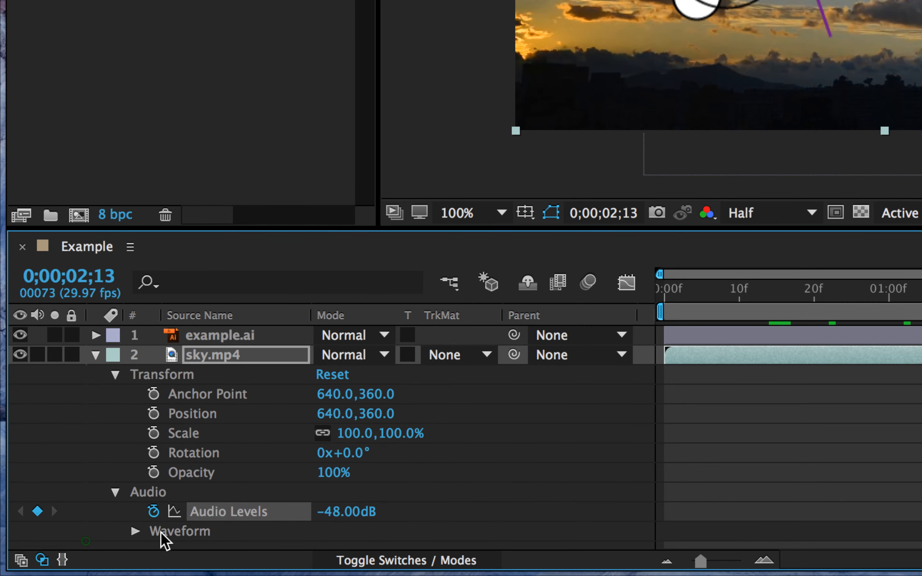
Step: Examine the audio waveform of the sky.mp4 layer and collapse the layer's properties again
left_click(136, 531)
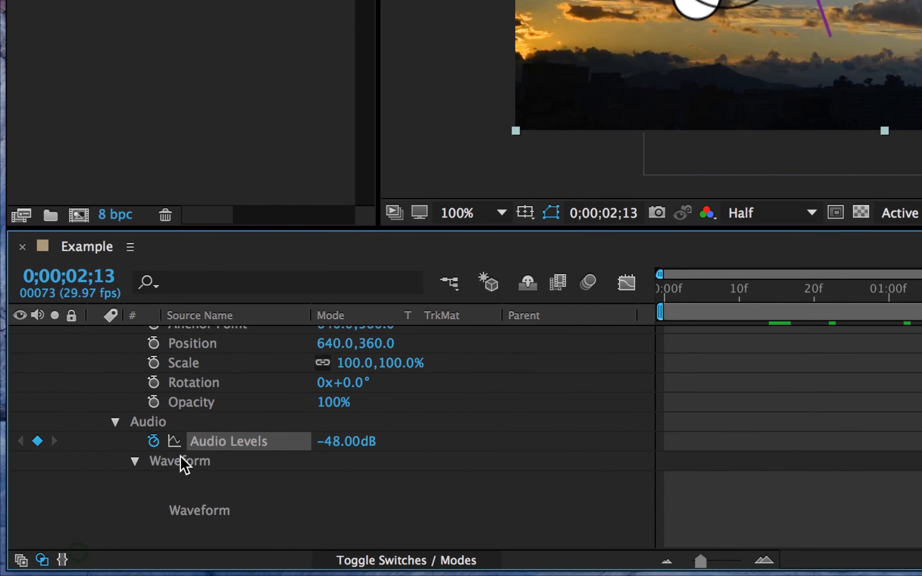
left_click(134, 461)
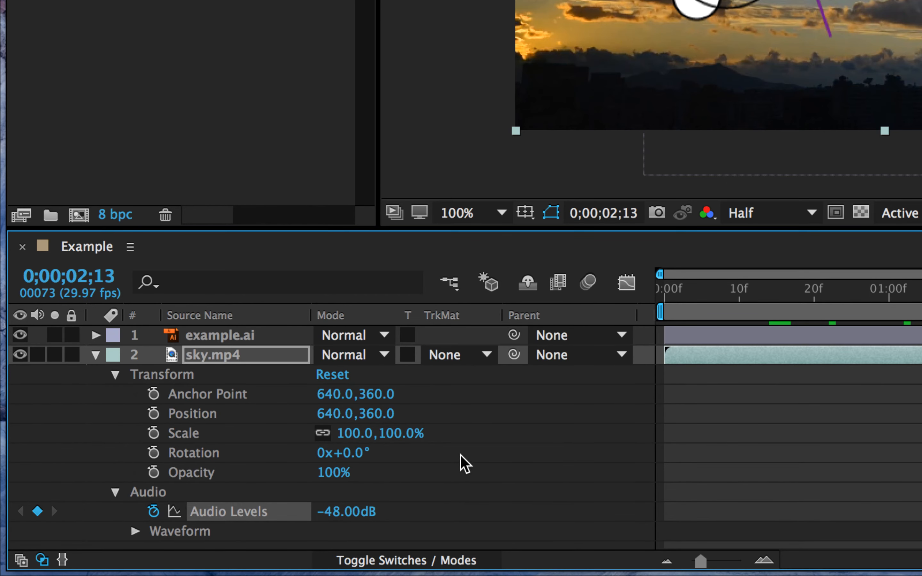
left_click(115, 374)
left_click(96, 355)
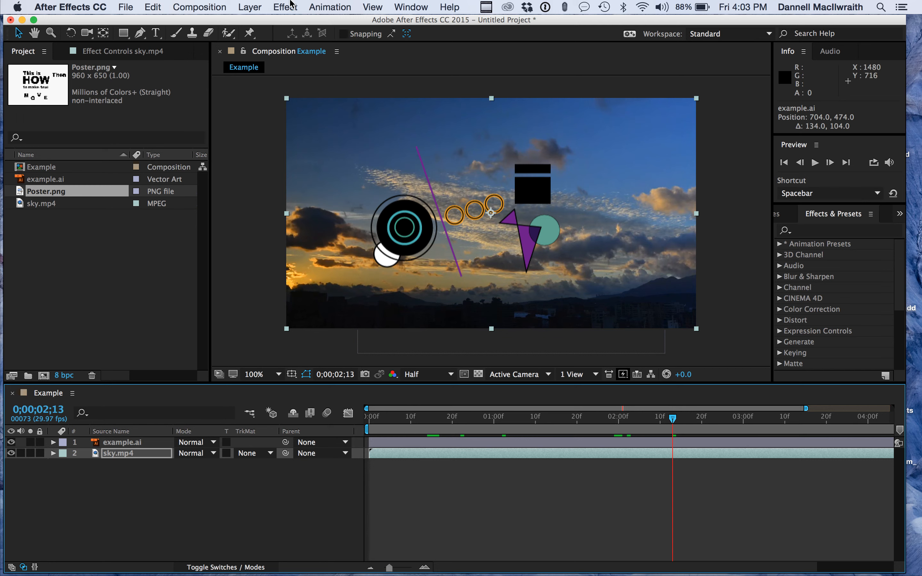
Step: Apply the Fast Blur effect from the Blur & Sharpen category to the sky.mp4 layer
left_click(538, 190)
left_click(125, 453)
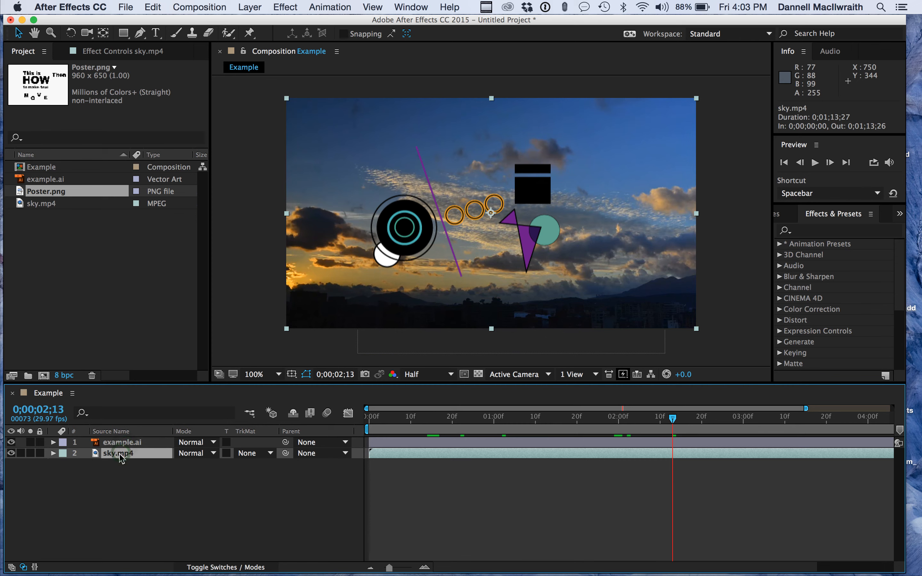
left_click(290, 7)
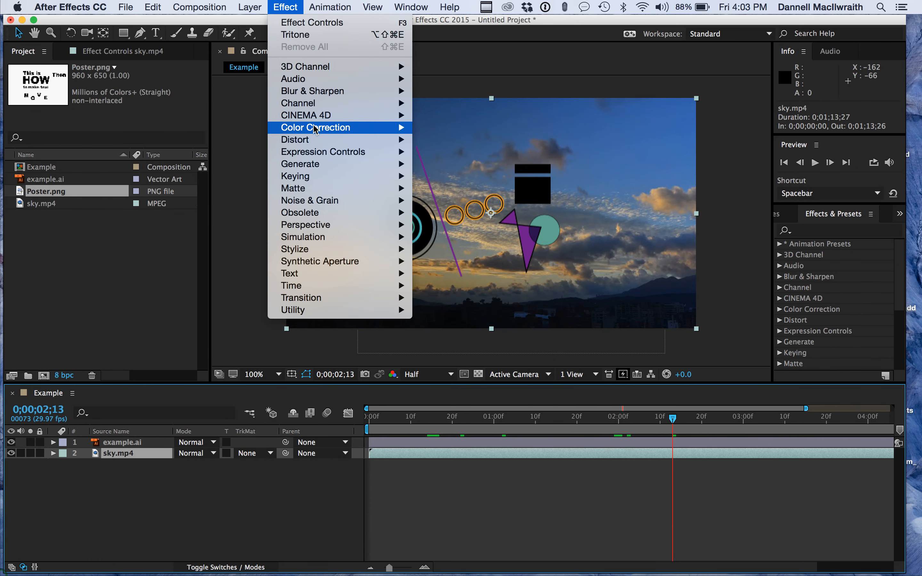
mouse_move(315, 129)
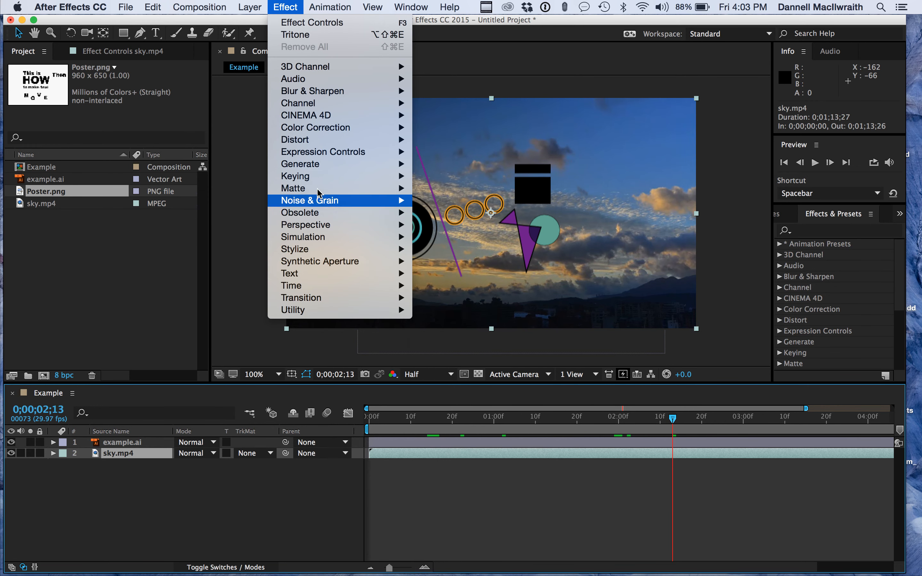
mouse_move(335, 94)
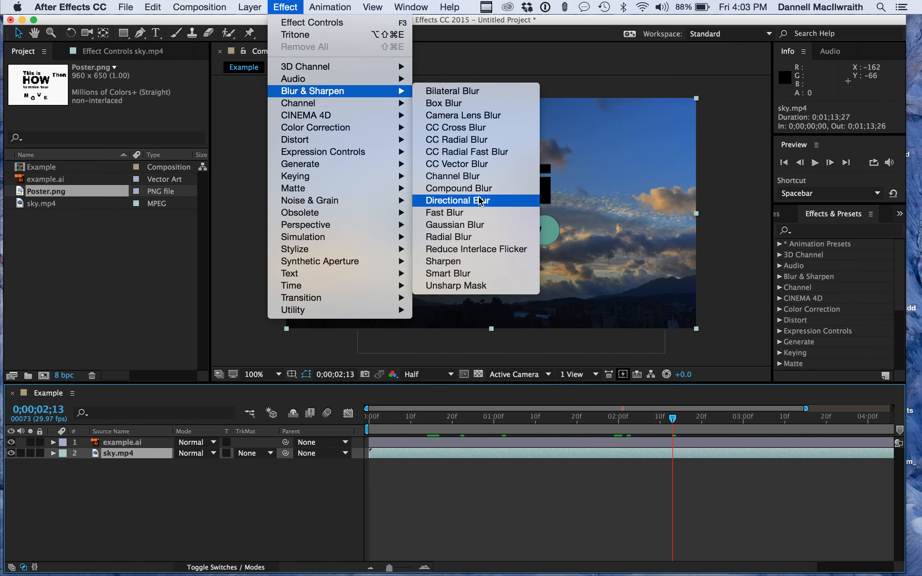
left_click(479, 212)
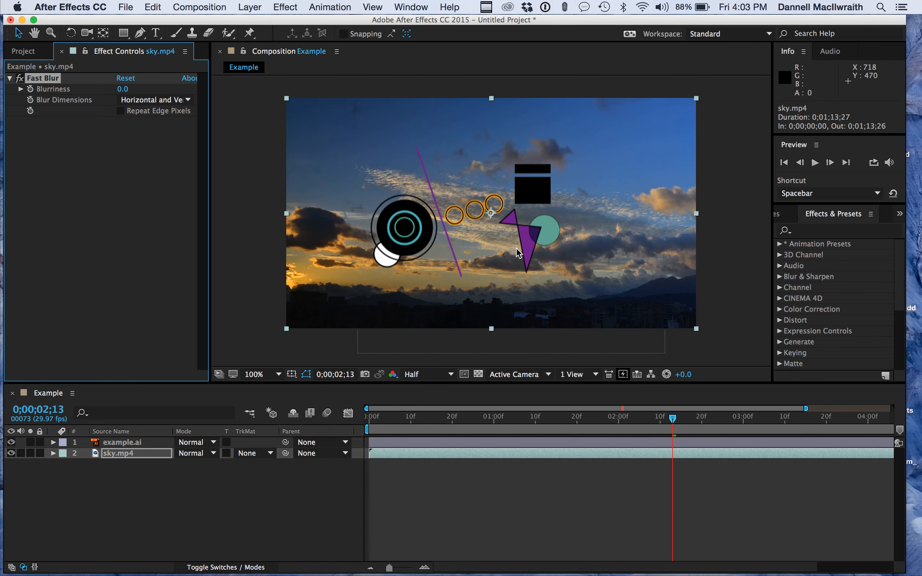
Step: Add a second Fast Blur effect to the sky.mp4 layer
left_click(423, 452)
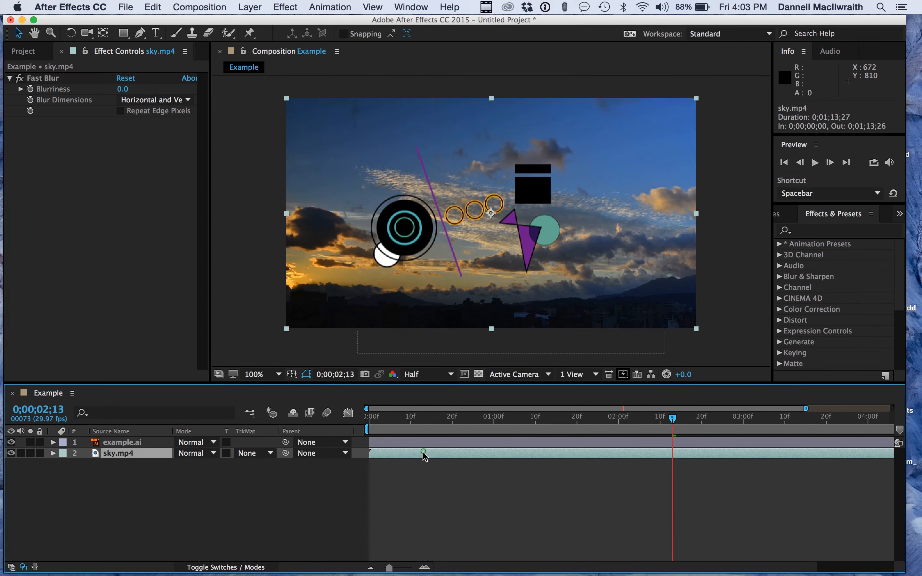
left_click(330, 7)
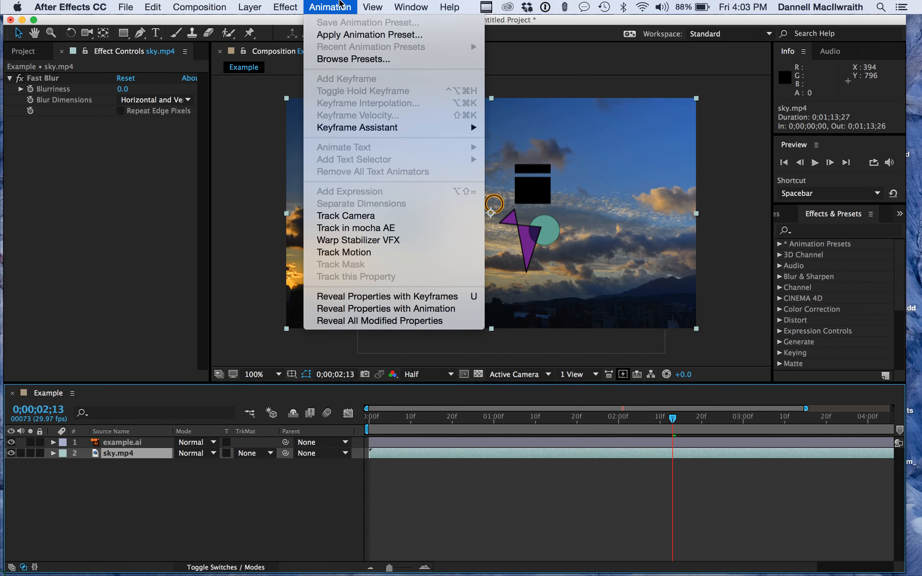
mouse_move(277, 3)
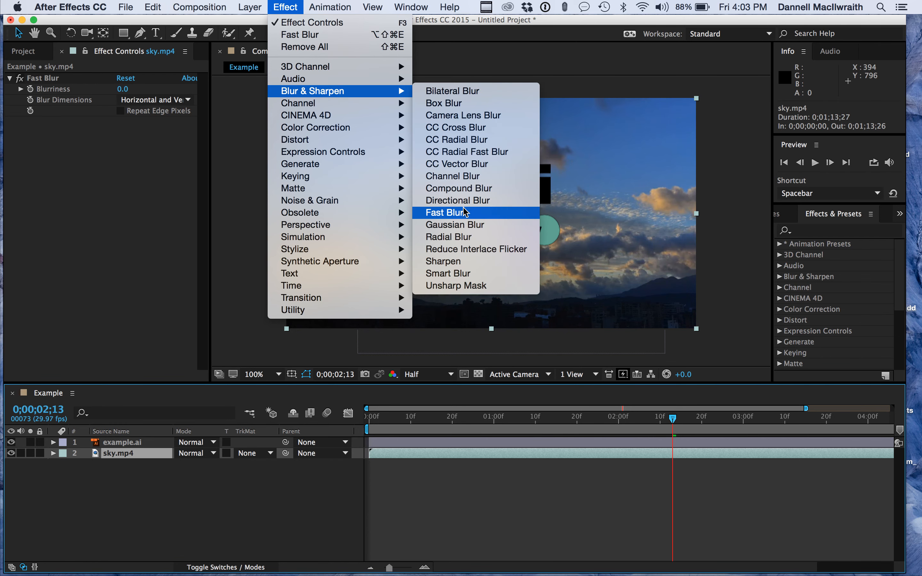
left_click(466, 212)
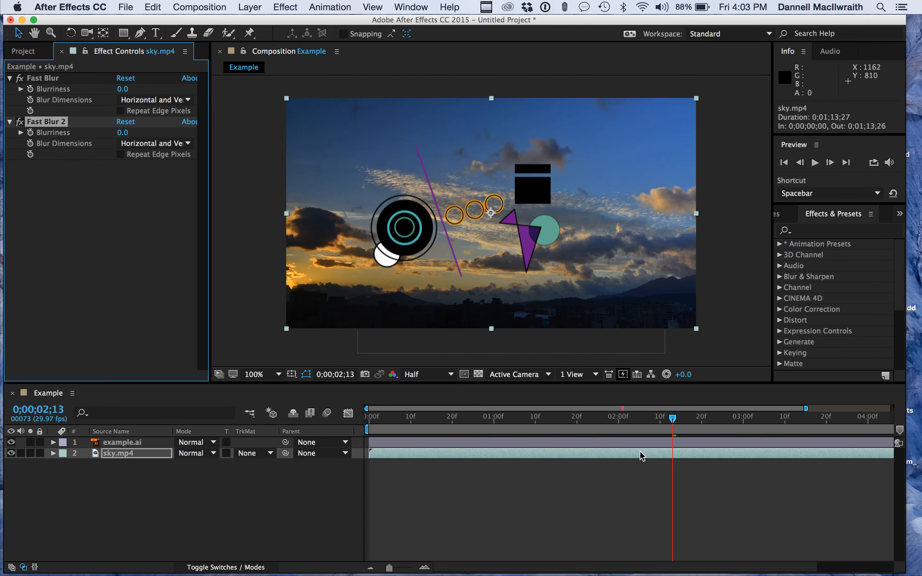
Step: Move the current time to 0;00;00;00 and open the sky.mp4 layer in its own viewer with its effect controls showing
left_click_drag(682, 423, 358, 397)
double_click(391, 454)
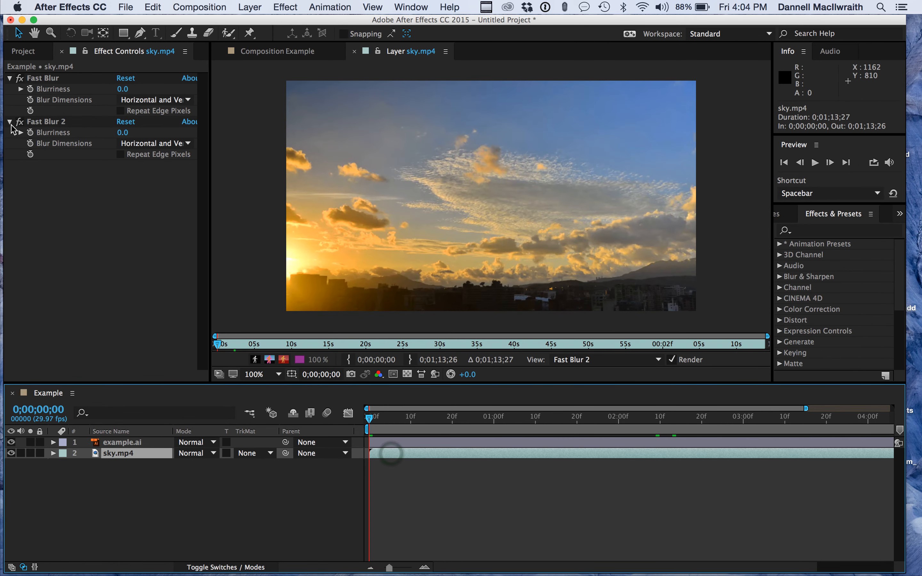
left_click(22, 53)
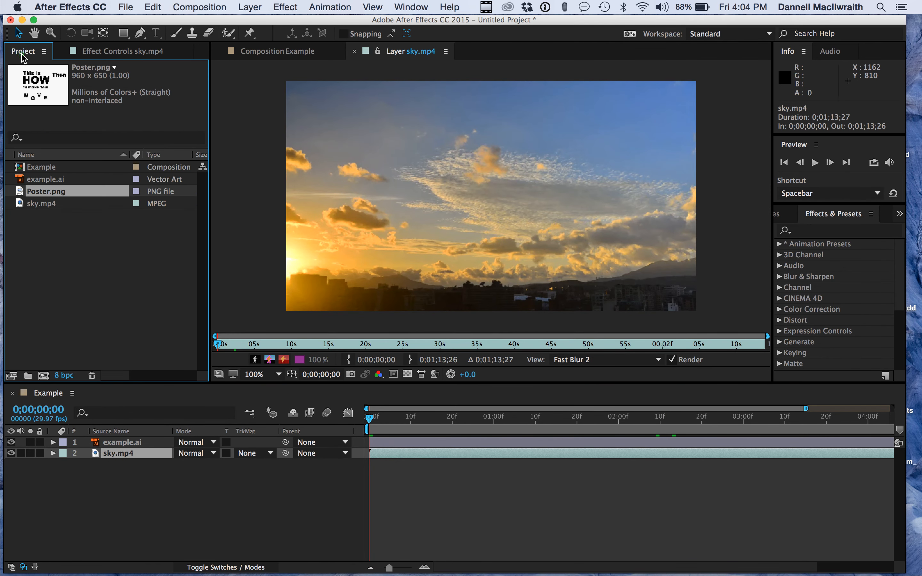
left_click(101, 53)
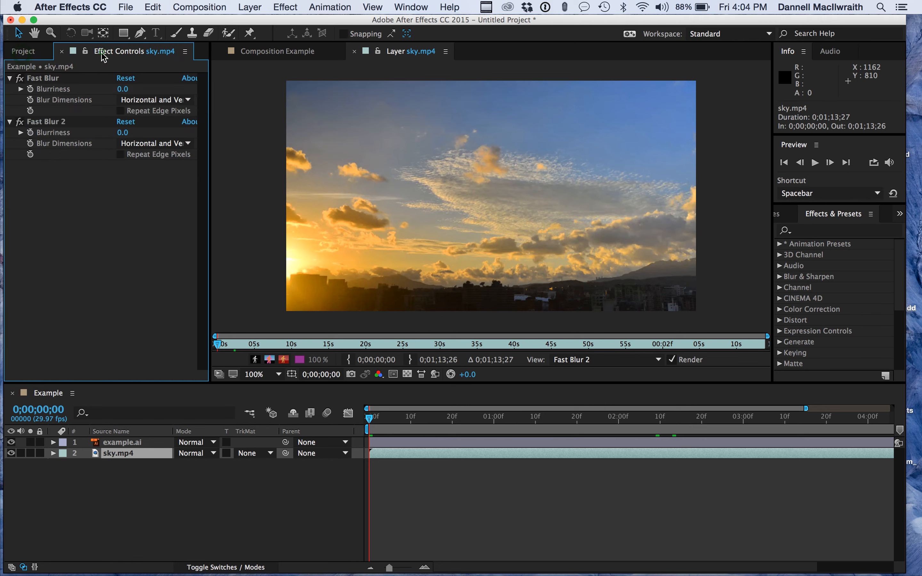
Step: Remove all effects from the sky.mp4 layer
right_click(42, 125)
mouse_move(95, 313)
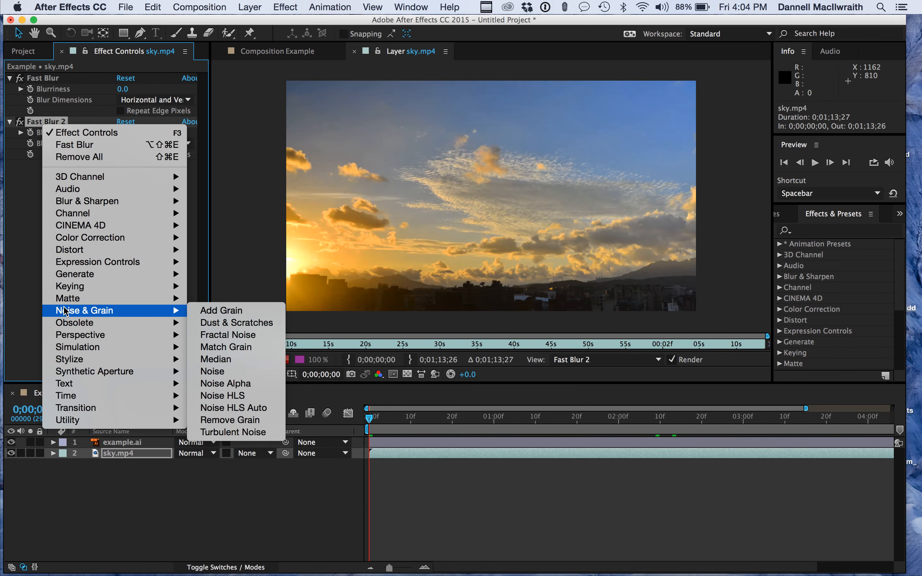
left_click(72, 157)
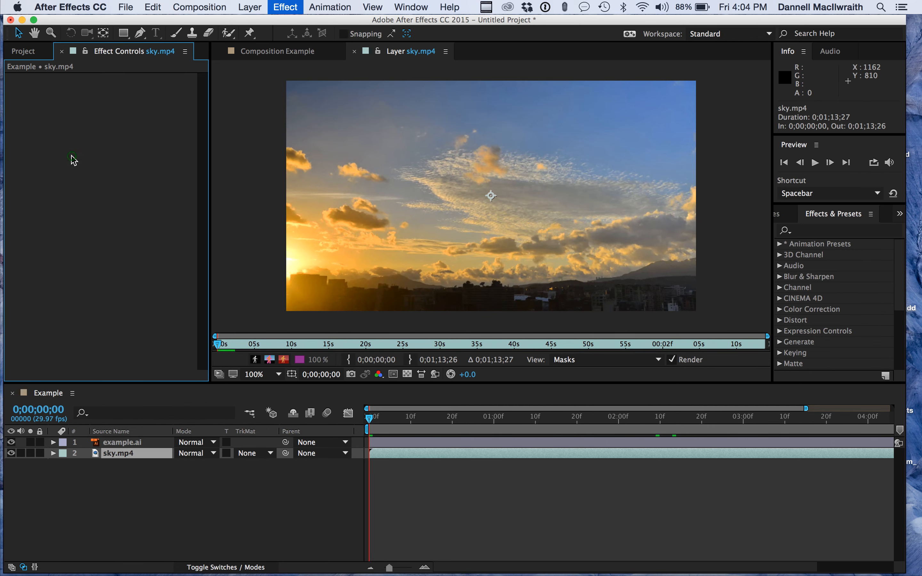
Step: Select the sky.mp4 layer in the timeline and apply a single Fast Blur effect to it
left_click(32, 56)
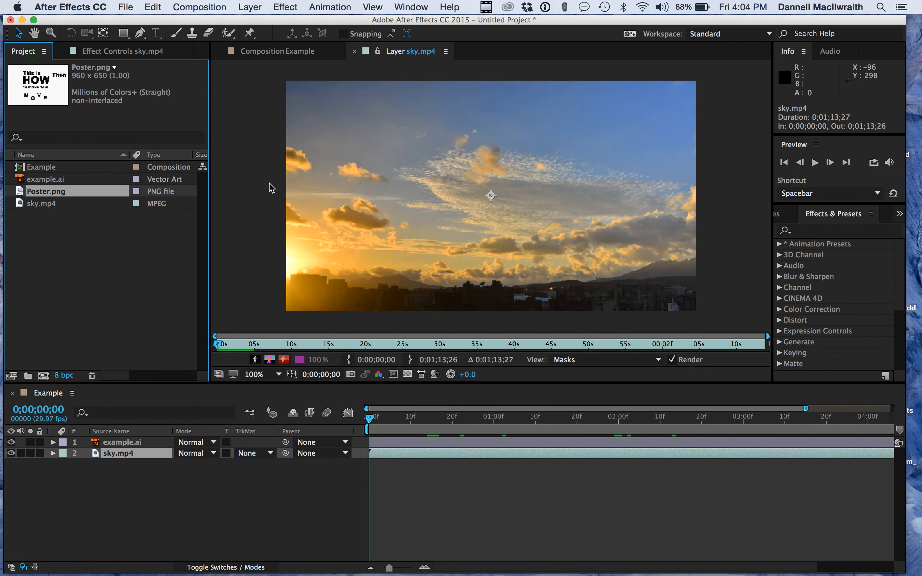
left_click(285, 6)
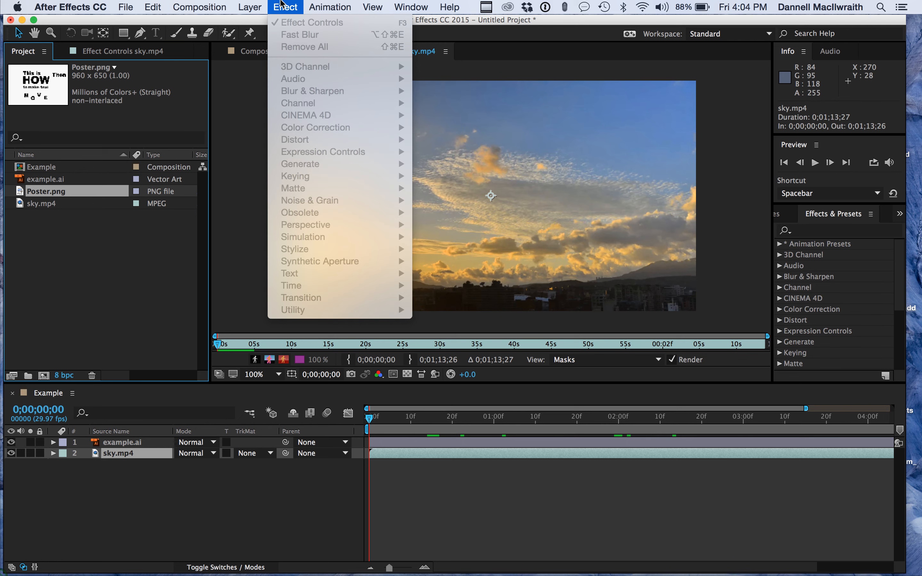
left_click(285, 6)
left_click(141, 454)
left_click(454, 452)
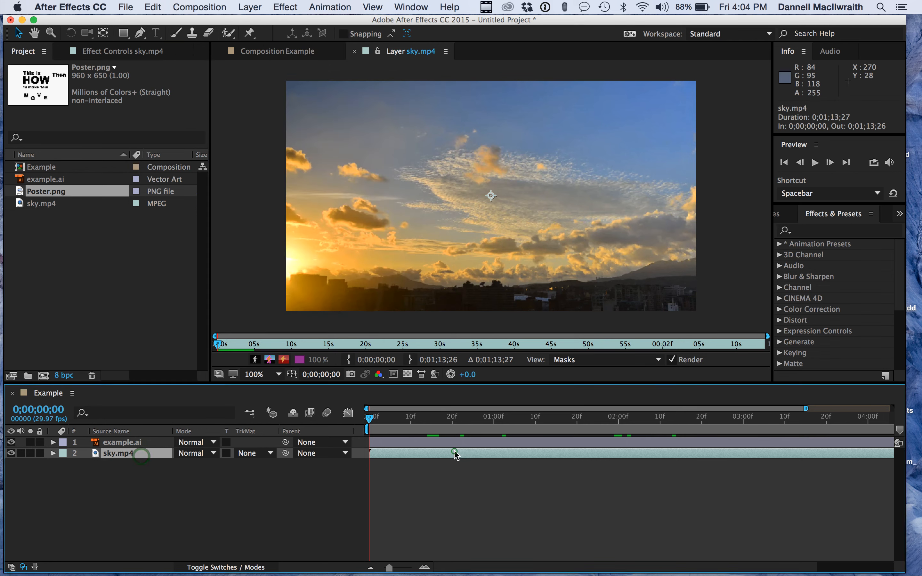
left_click(285, 7)
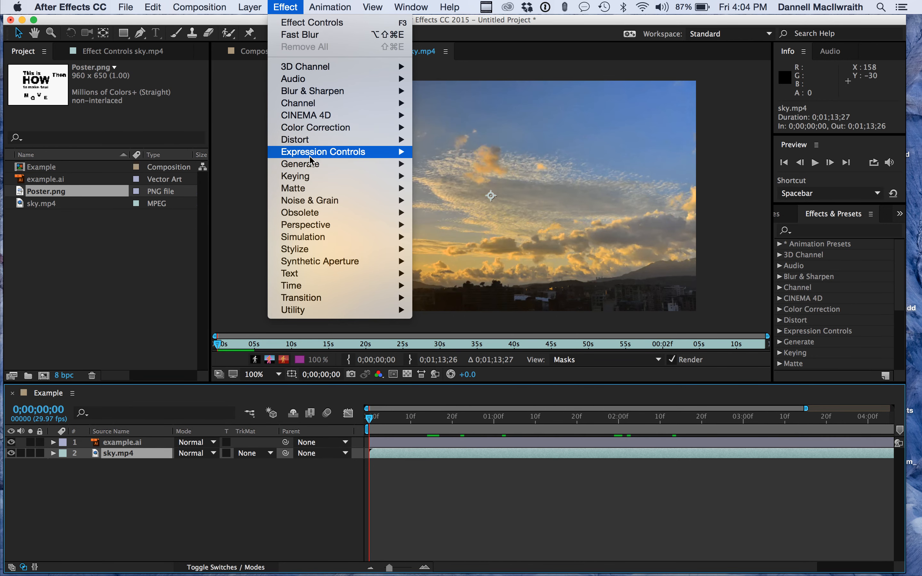
mouse_move(317, 88)
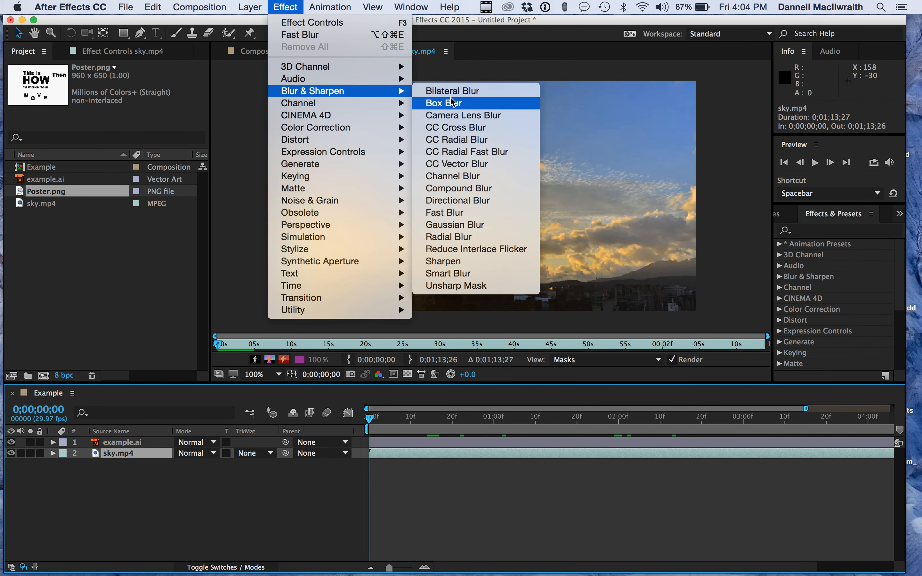
left_click(461, 216)
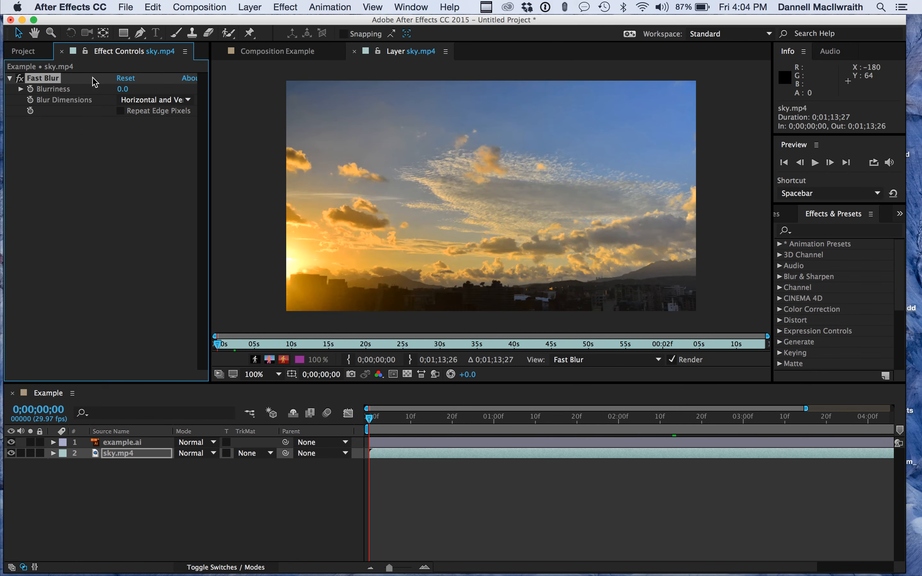
Step: Set the Fast Blur Blurriness of the sky.mp4 layer to 25.0
left_click(30, 53)
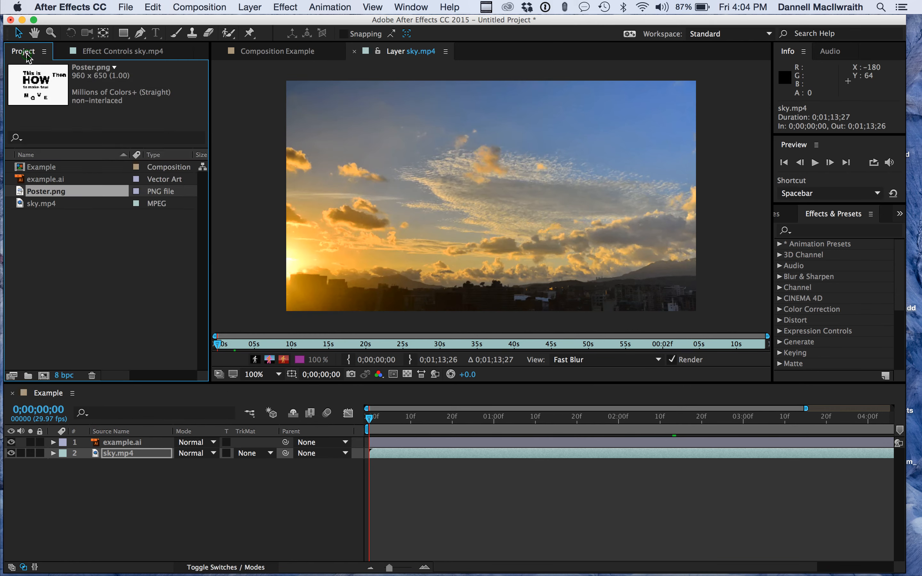
left_click(106, 53)
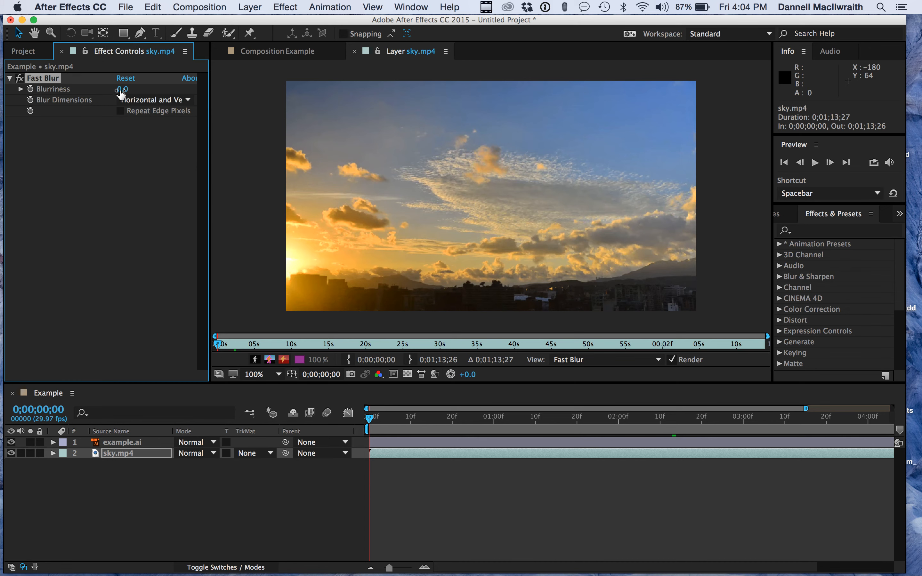
left_click_drag(120, 88, 136, 89)
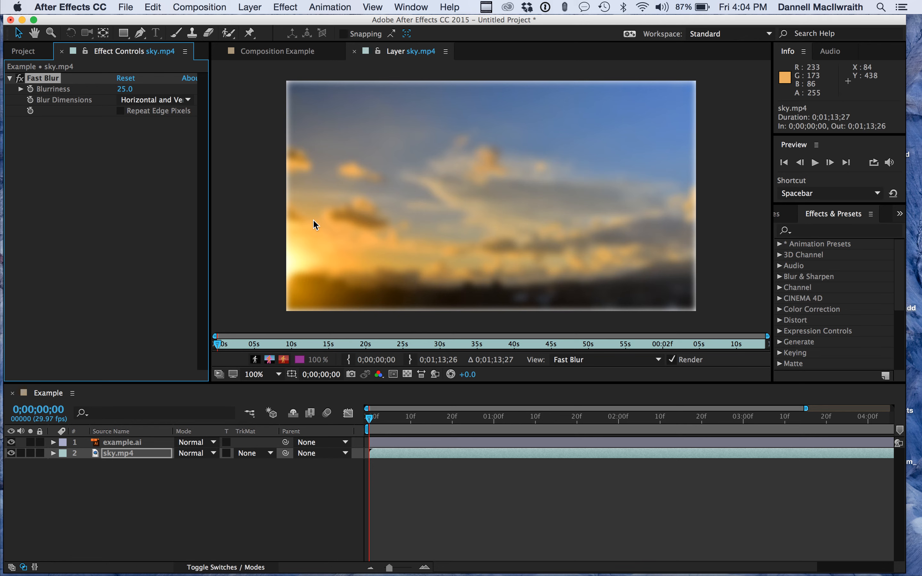
Step: Close the sky.mp4 layer view and move the example.ai artwork in the composition to about position 748, 488
left_click(127, 444)
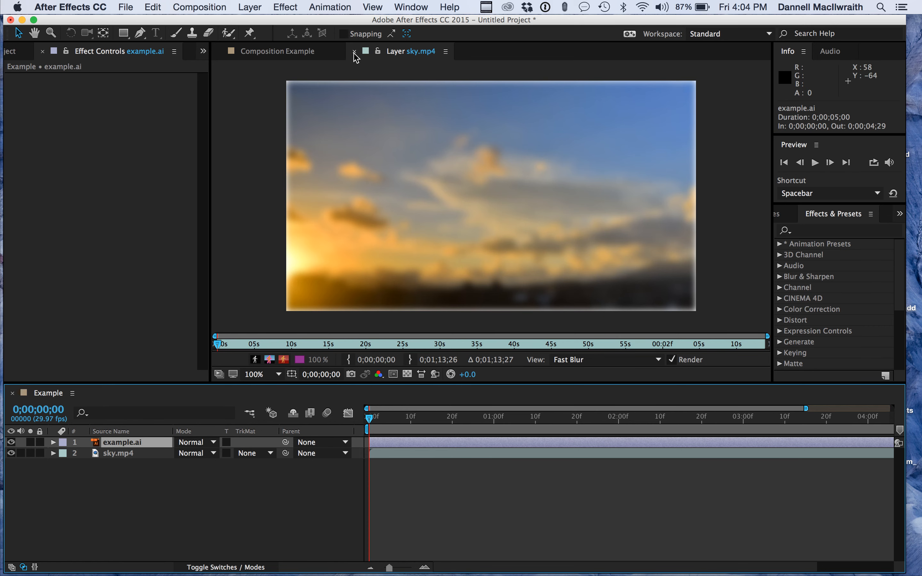
left_click(355, 52)
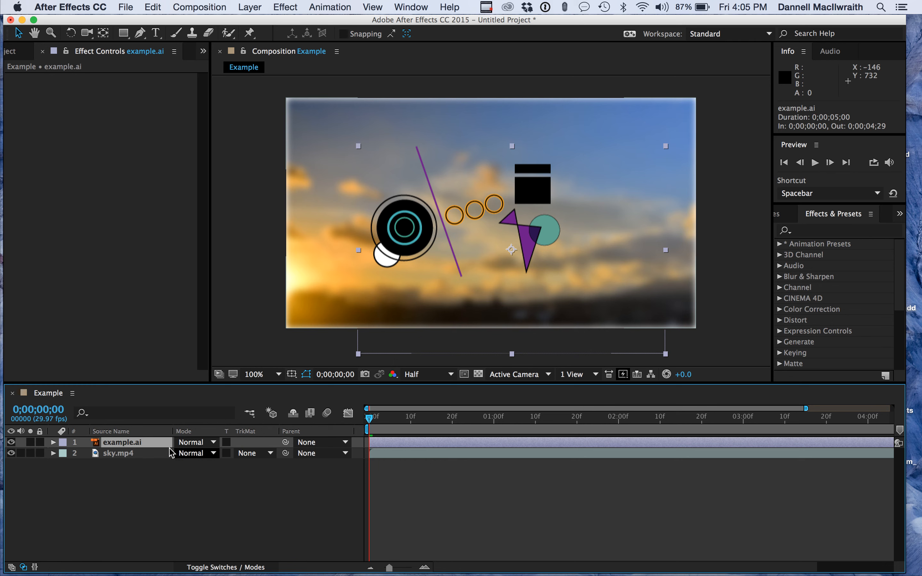
left_click(54, 442)
mouse_move(522, 193)
left_mouse_down()
mouse_move(593, 196)
mouse_move(537, 197)
left_mouse_up()
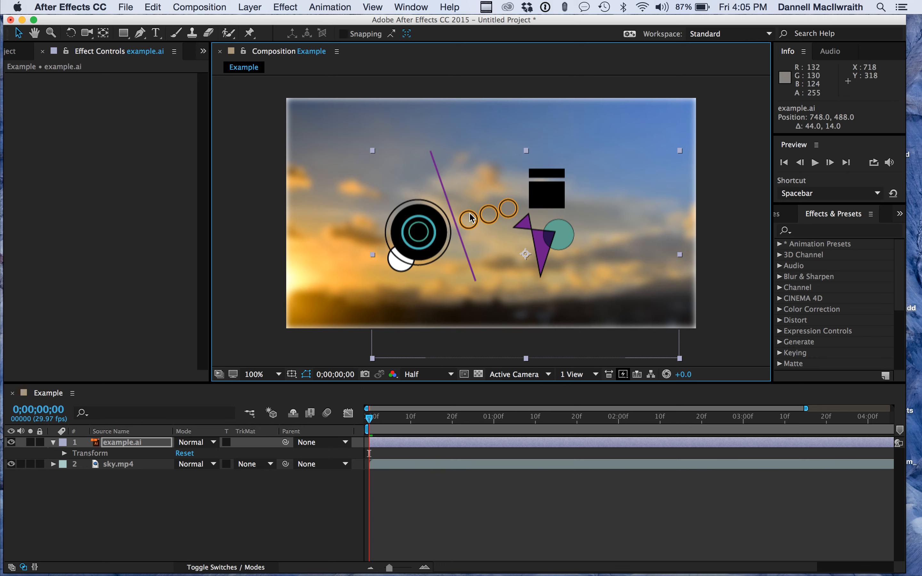
Step: Expand the example.ai layer's Transform properties and start keyframing Scale at 100% at 0;00;02;00
left_click(64, 453)
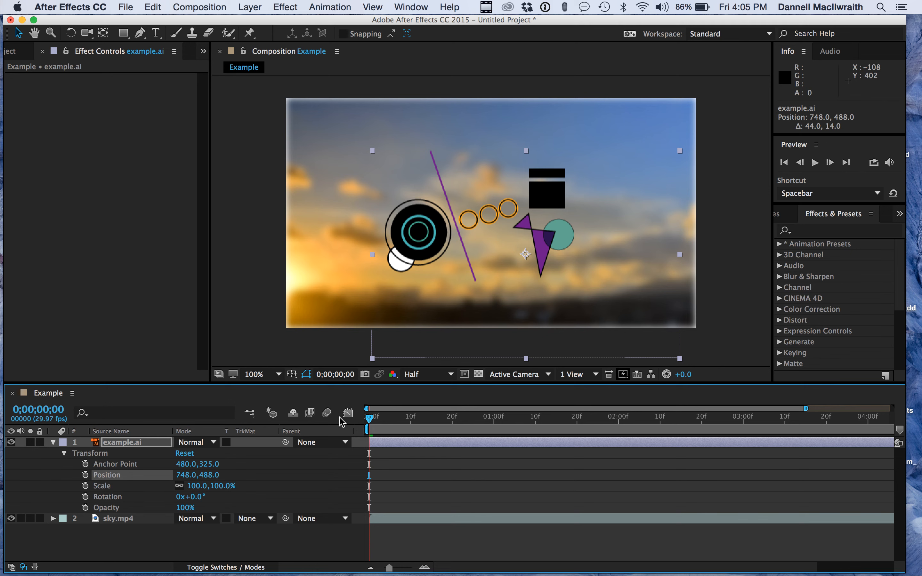
left_click_drag(375, 421, 621, 416)
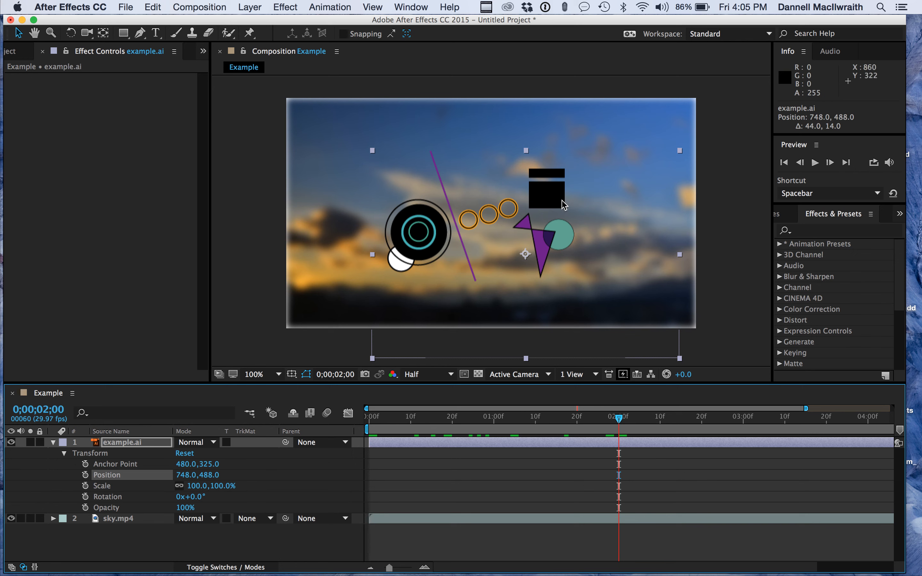
left_click(86, 486)
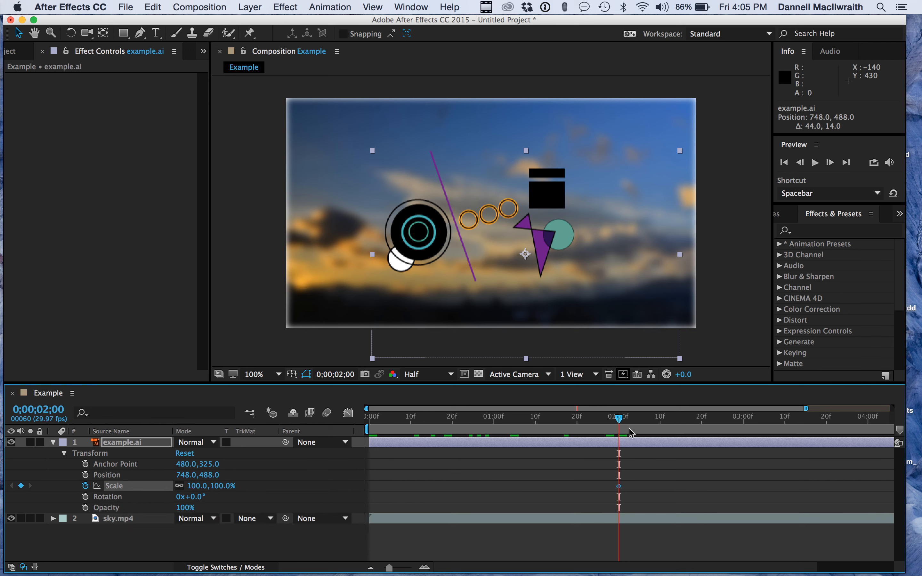
Step: Add a Scale keyframe to the example.ai layer at 0;00;00;00 and set its value to 0.0%
left_click_drag(619, 423, 367, 421)
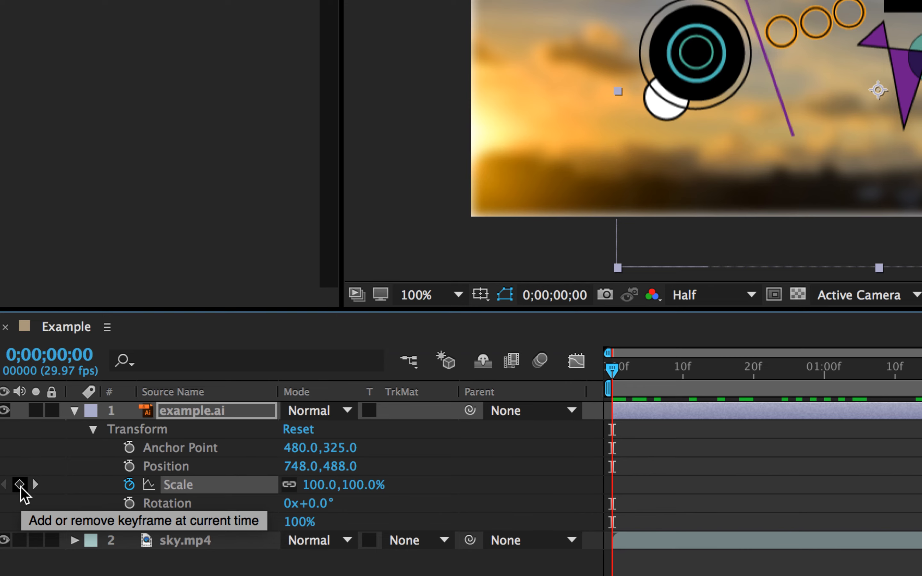
left_click(20, 485)
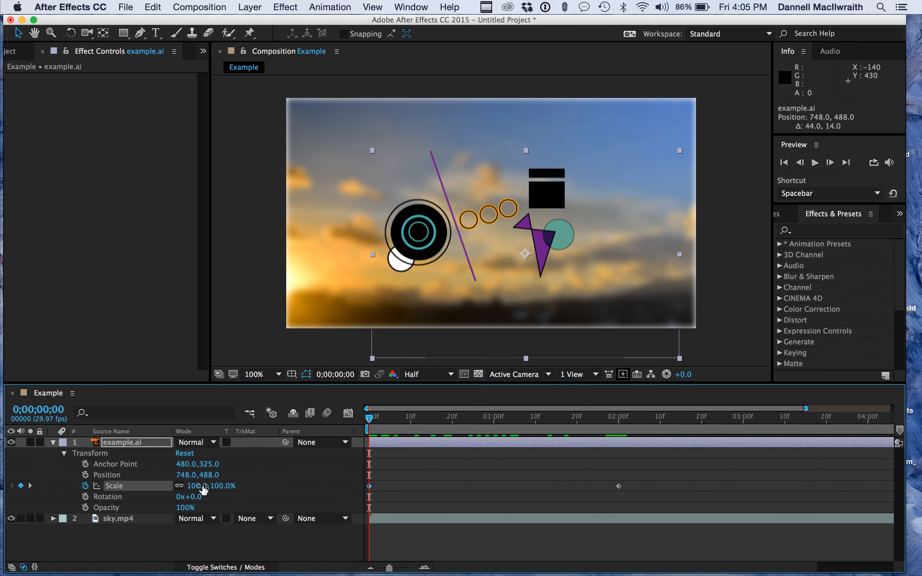
left_click_drag(201, 485, 148, 493)
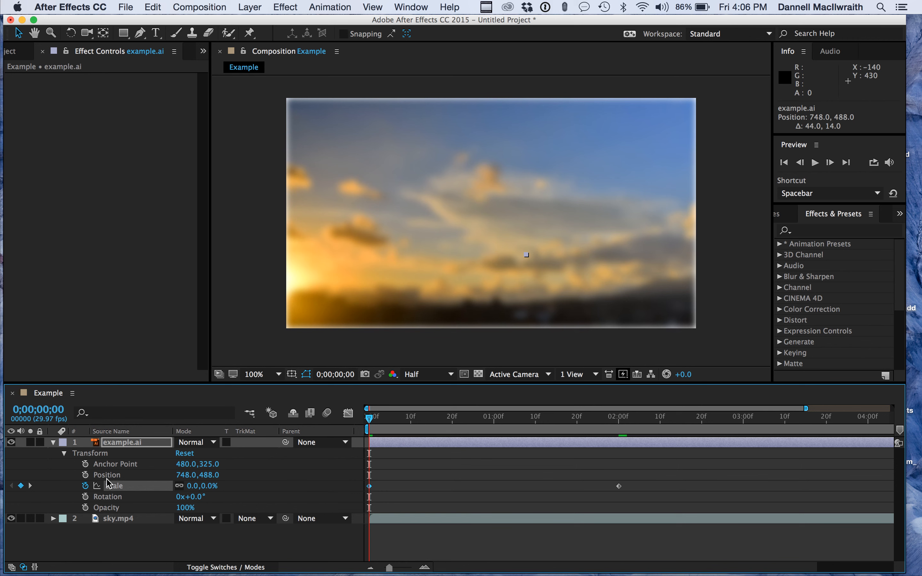
Step: Preview the example.ai Scale animation between 0;00;00;00 and 0;00;02;00, and return to the start of the timeline
left_click(326, 413)
left_click(369, 486)
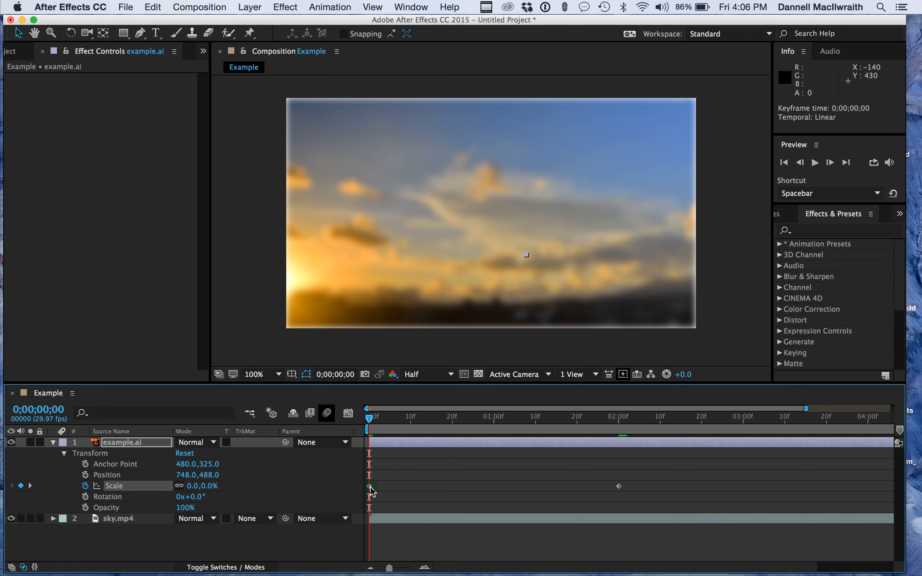
key("space")
left_click_drag(604, 416, 620, 415)
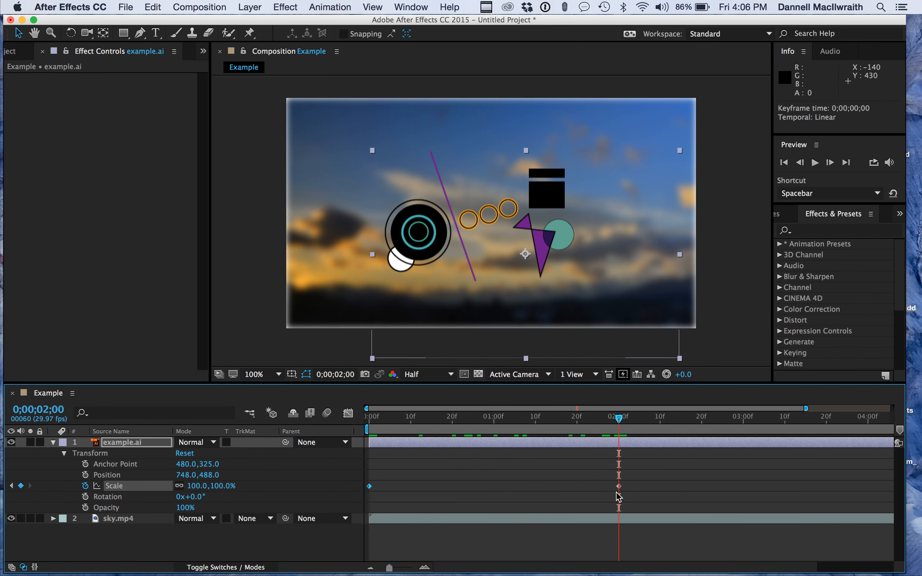
mouse_move(618, 491)
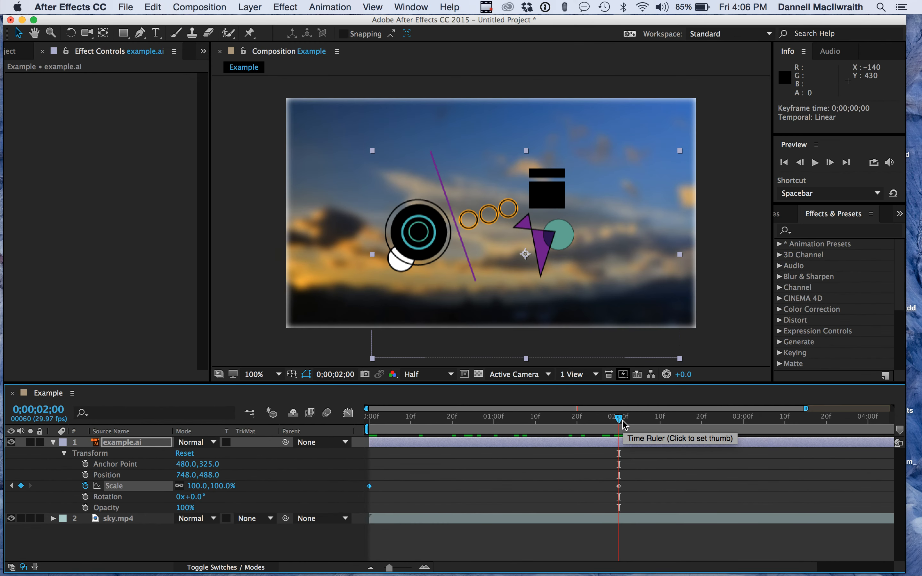
mouse_move(618, 419)
left_mouse_down()
mouse_move(361, 398)
mouse_move(375, 418)
mouse_move(619, 406)
left_mouse_up()
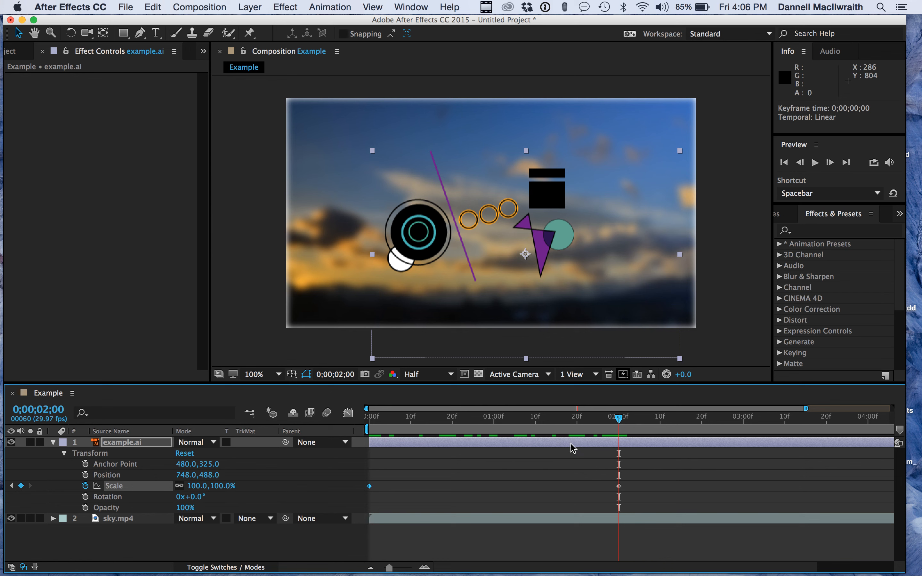
left_click(620, 420)
left_click_drag(619, 423, 352, 434)
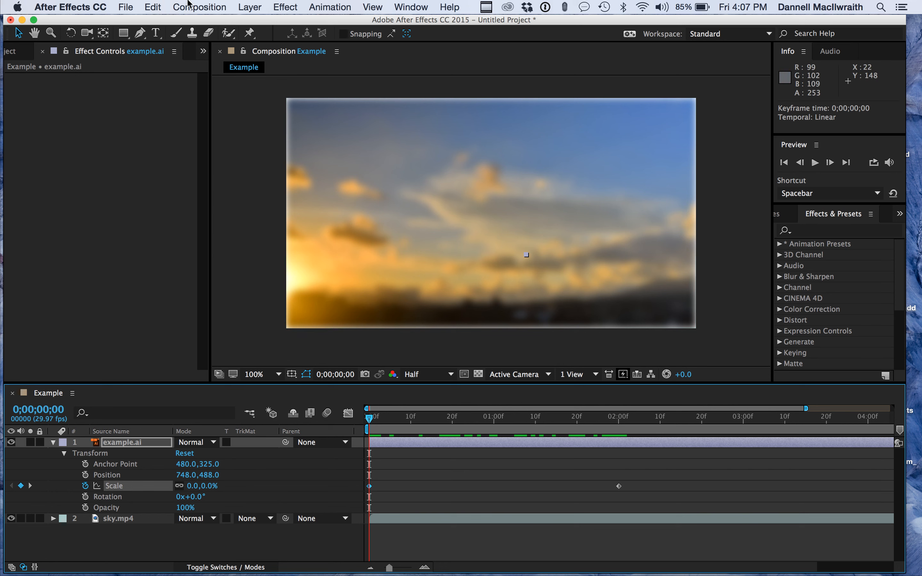
Step: Add the Example composition to the Render Queue and keep the queue in view
left_click(203, 3)
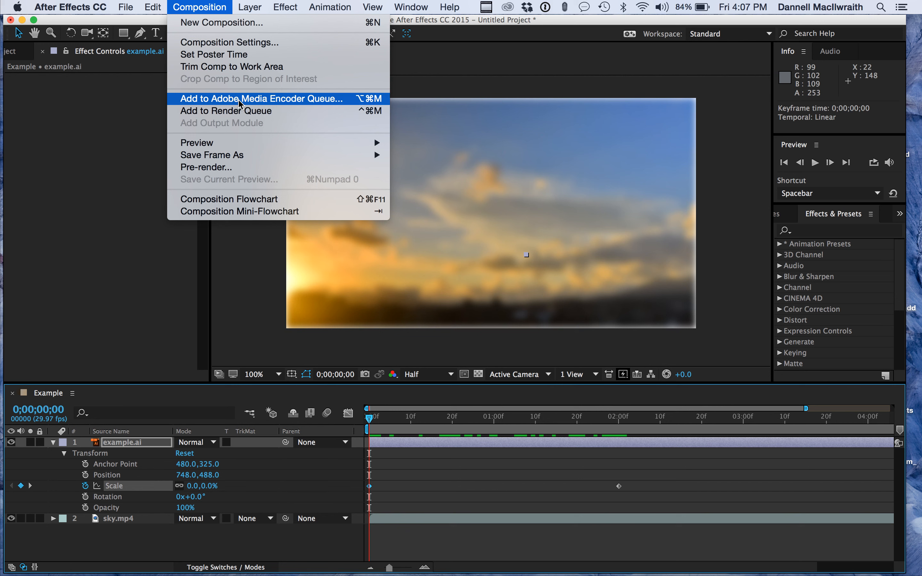
left_click(246, 114)
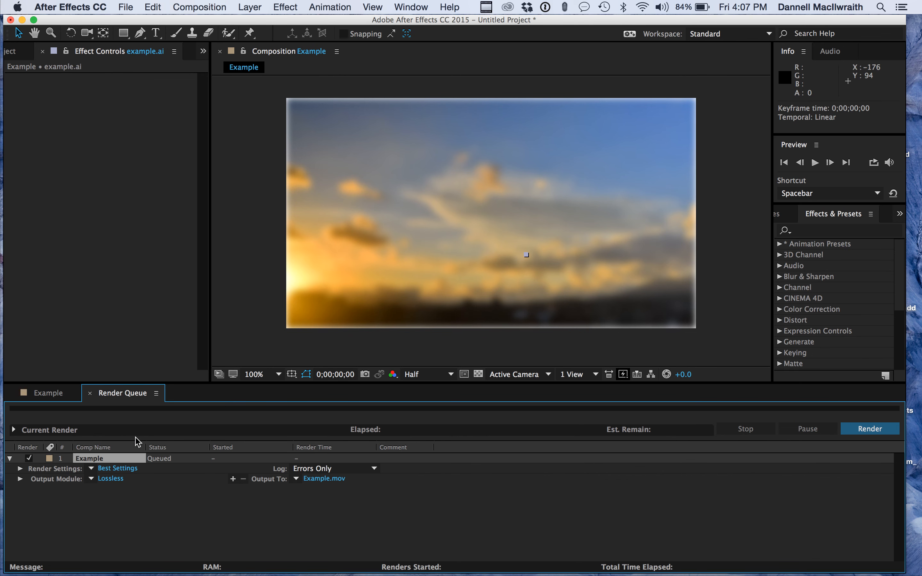
left_click(58, 395)
left_click(114, 394)
Step: Confirm the Example render settings with Best quality and Full resolution
left_click(115, 470)
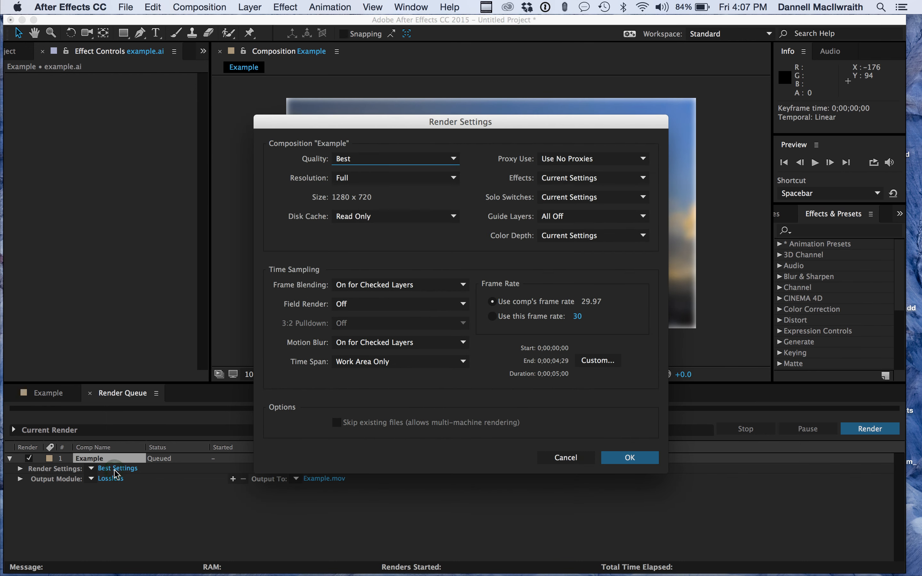
left_click(455, 164)
left_click(453, 159)
left_click(629, 457)
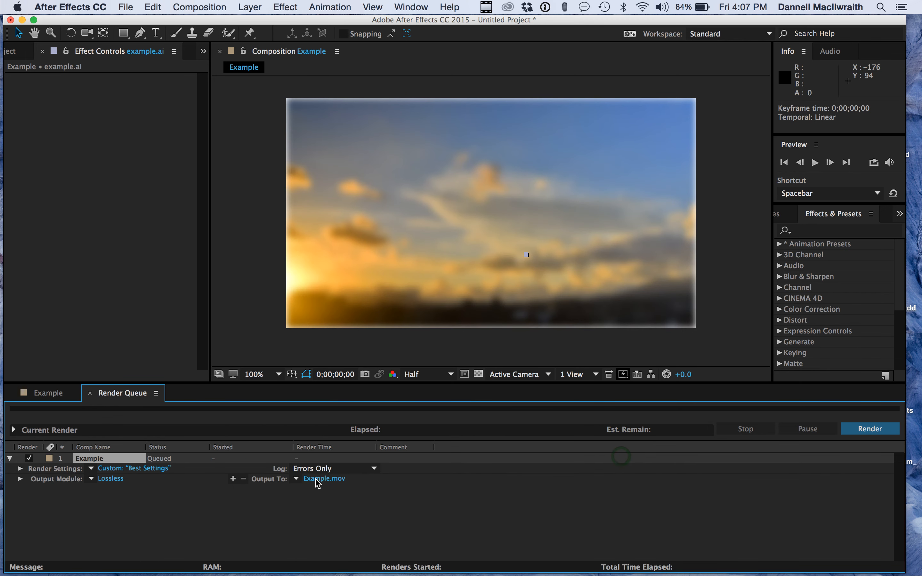
Step: Set the render output to a QuickTime movie named Example on the Desktop
left_click(330, 480)
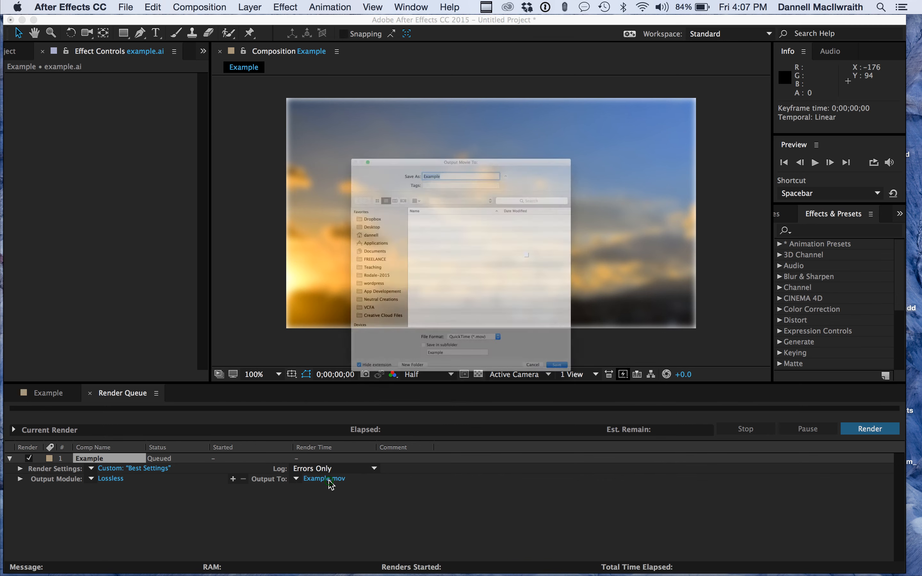
left_click(293, 187)
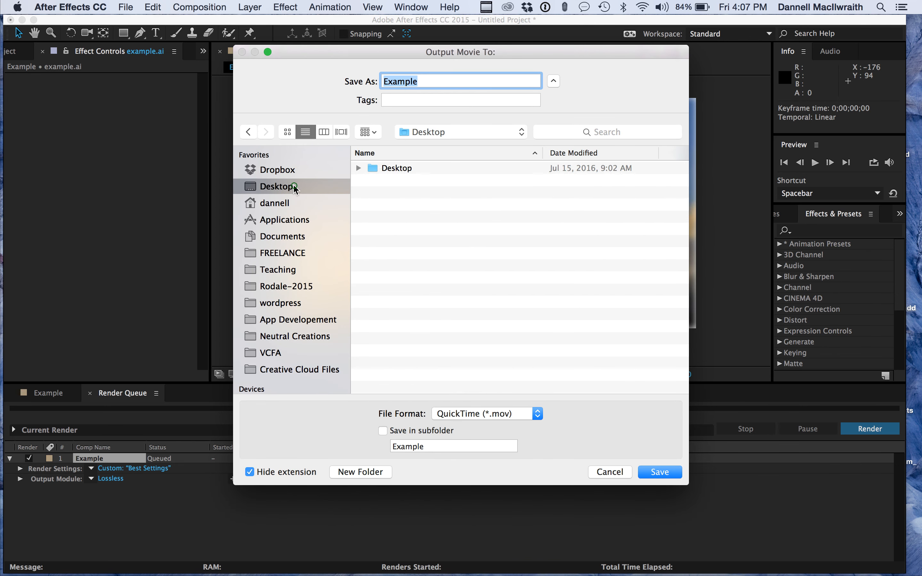
key("Return")
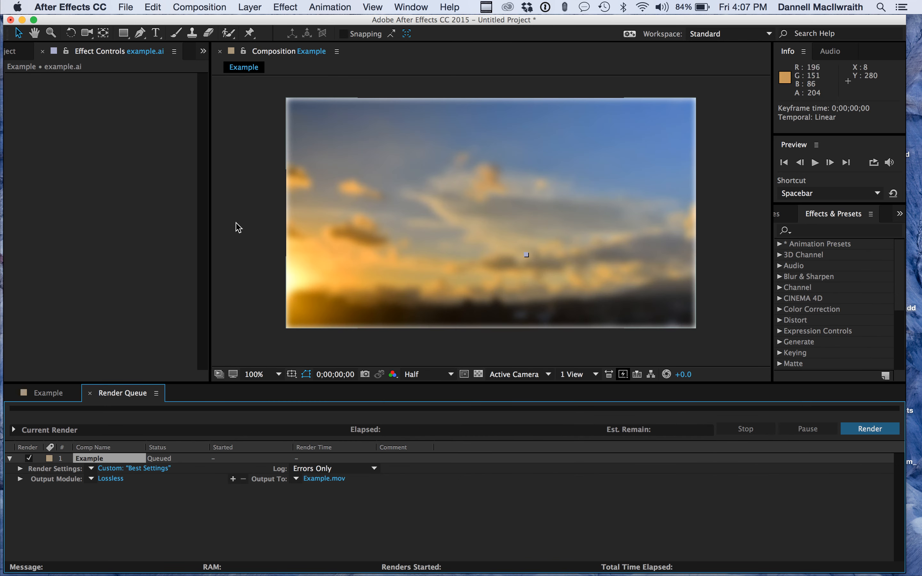
Step: In the output module, keep the QuickTime format, set the video codec to H.264, and confirm the settings
left_click(114, 479)
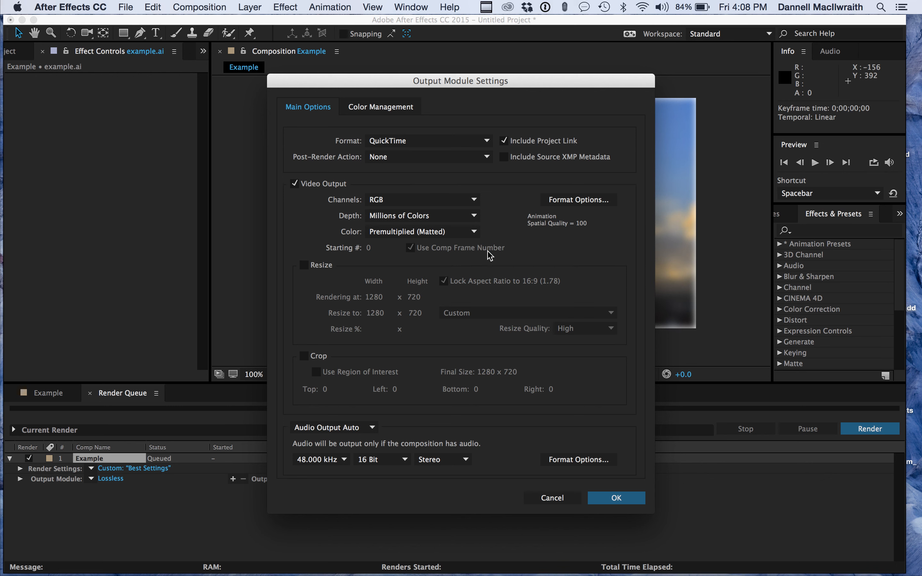
left_click(487, 143)
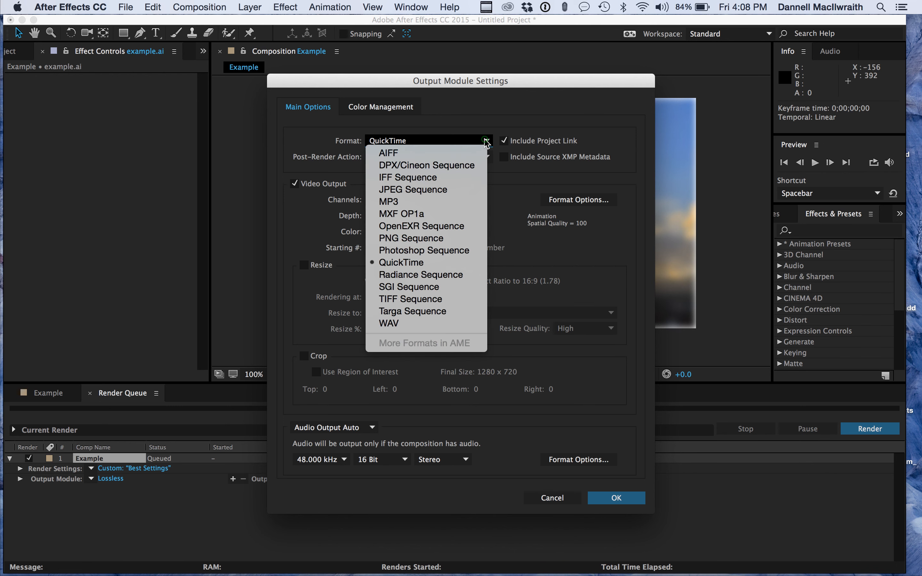
left_click(489, 144)
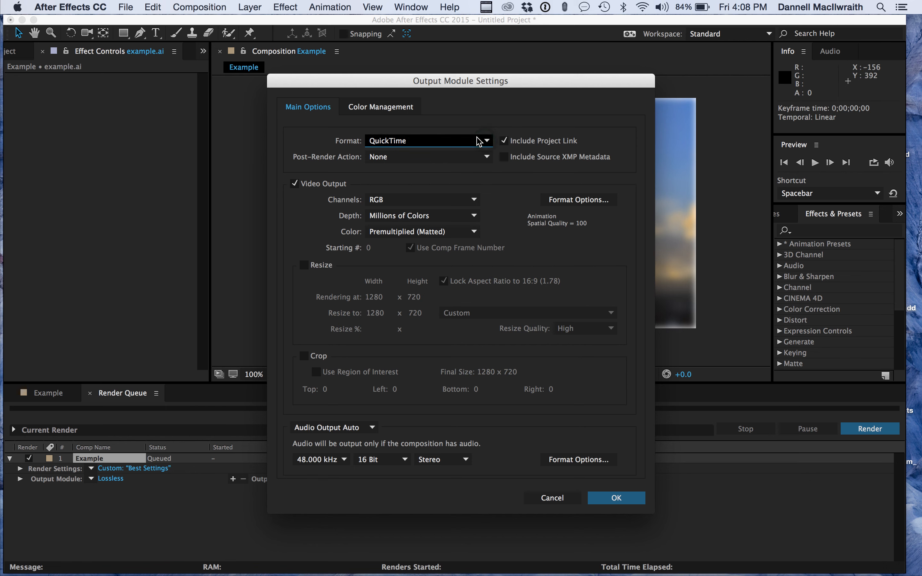
left_click(392, 113)
left_click(305, 108)
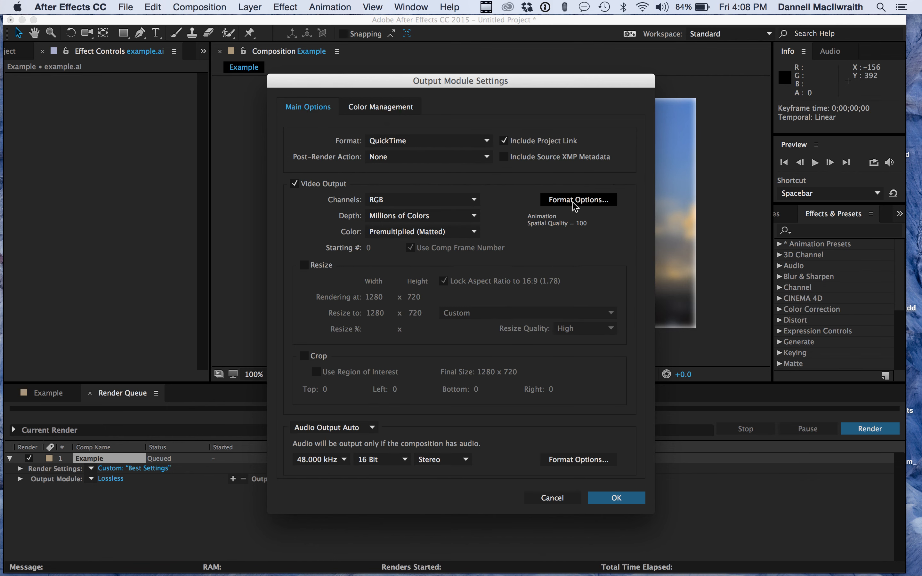
left_click(592, 206)
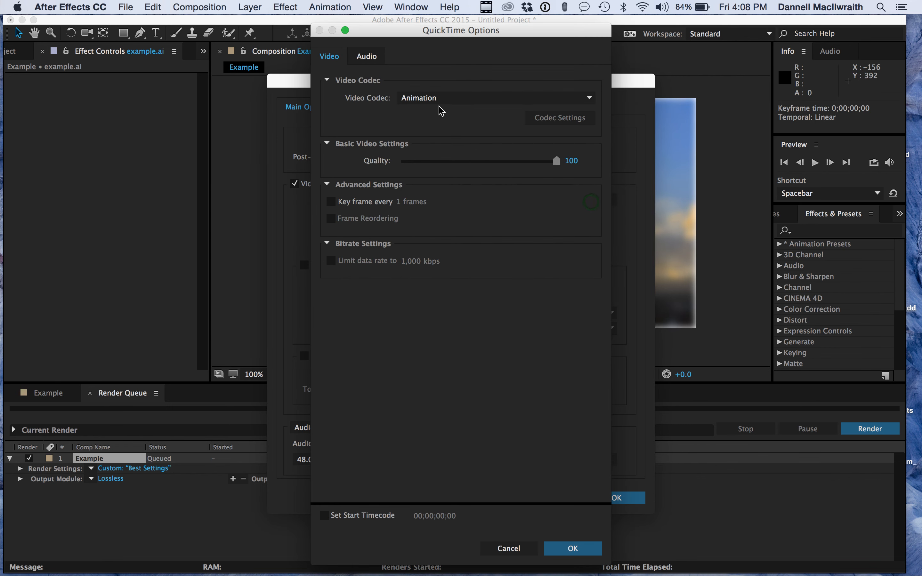
left_click(439, 102)
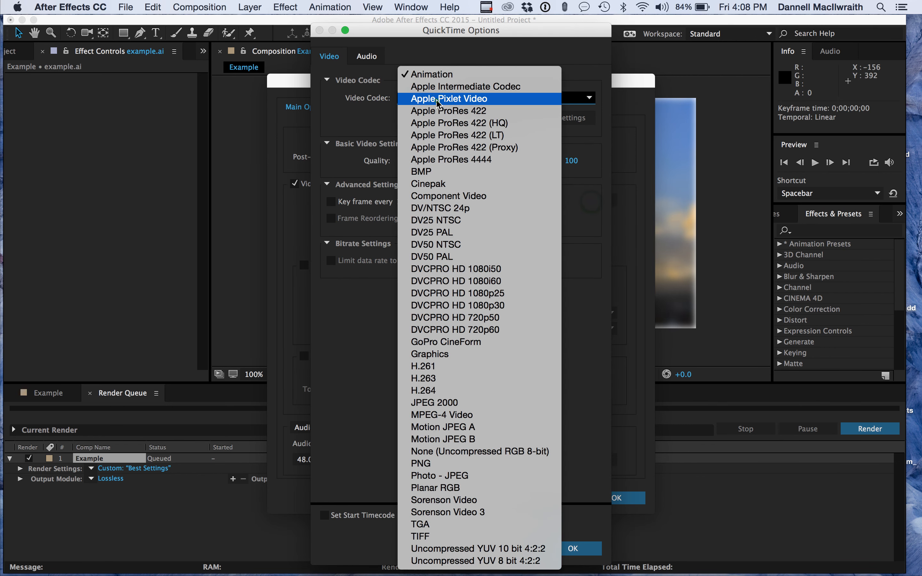
left_click(442, 396)
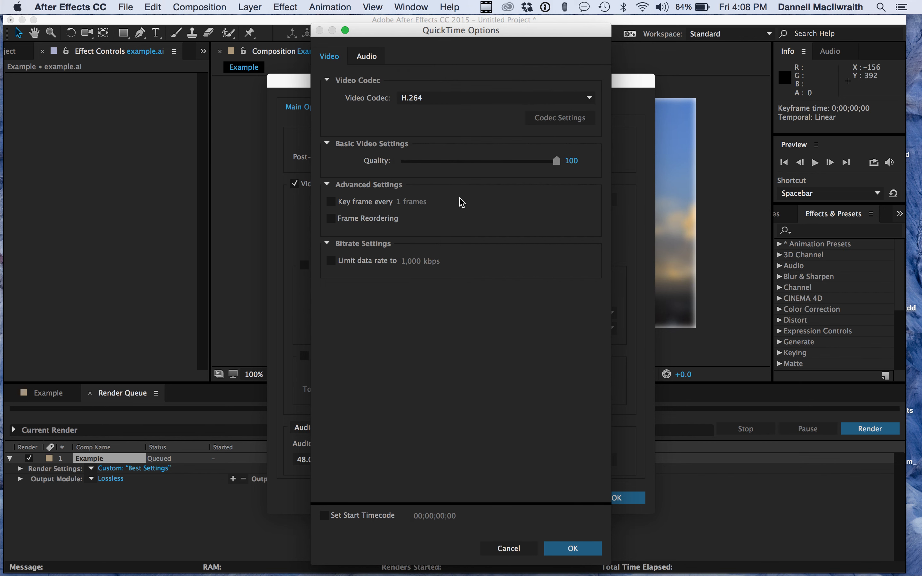
left_click(571, 548)
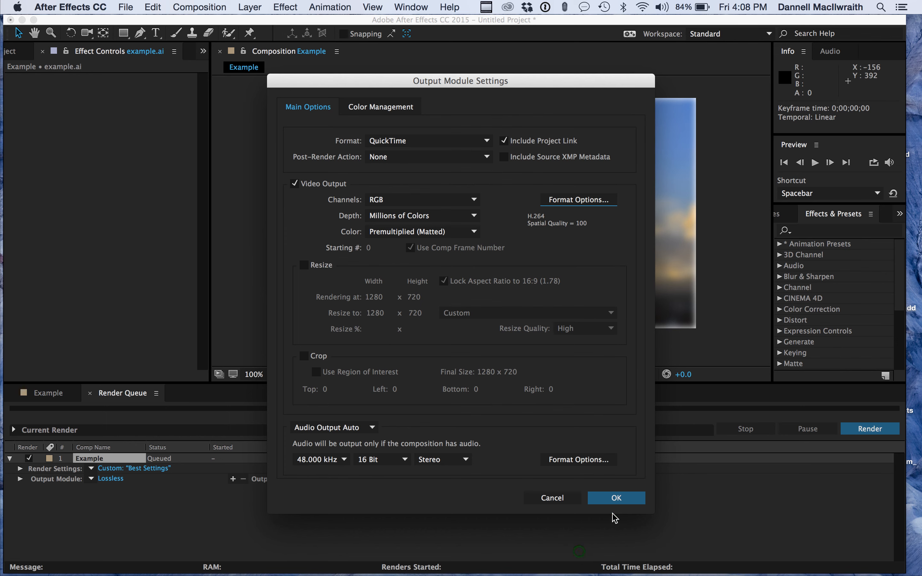
left_click(626, 499)
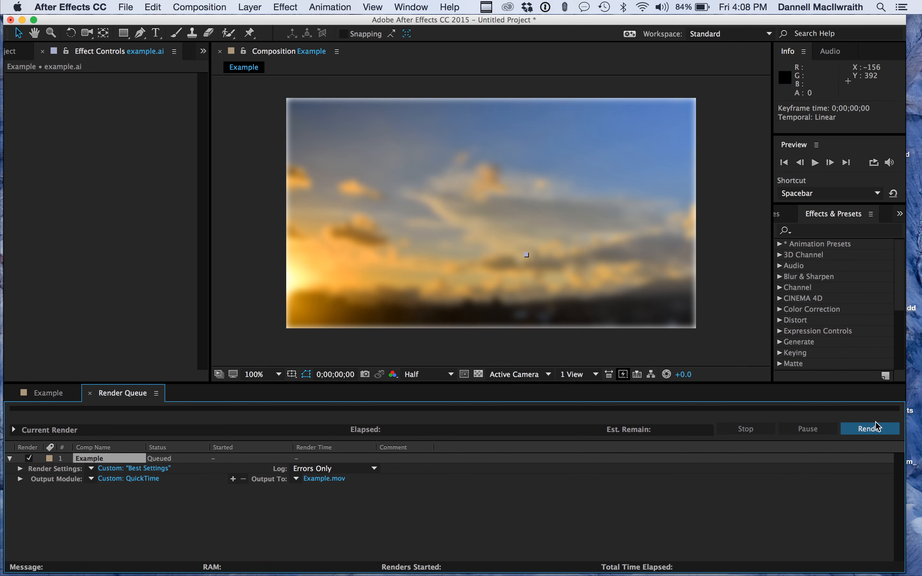
Step: Render the queued Example composition
left_click(884, 426)
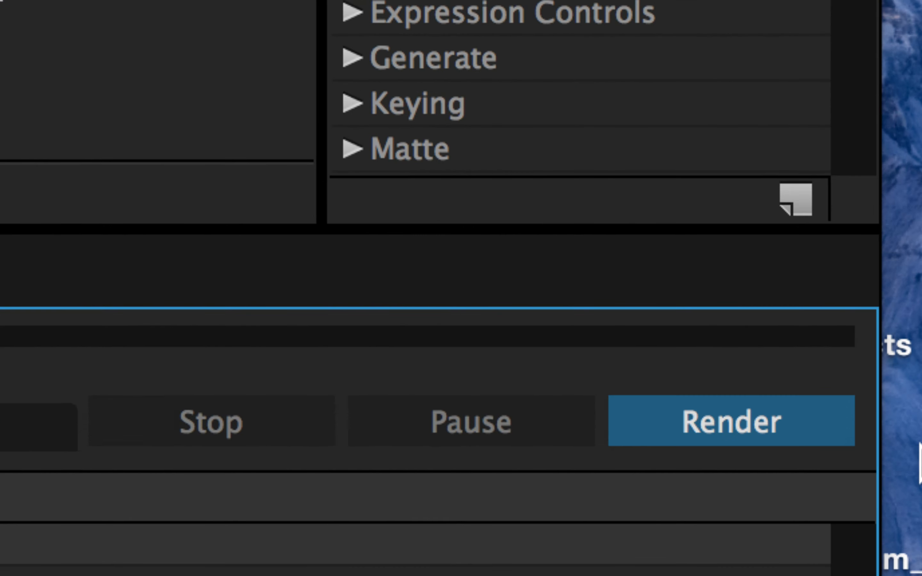
left_click(818, 438)
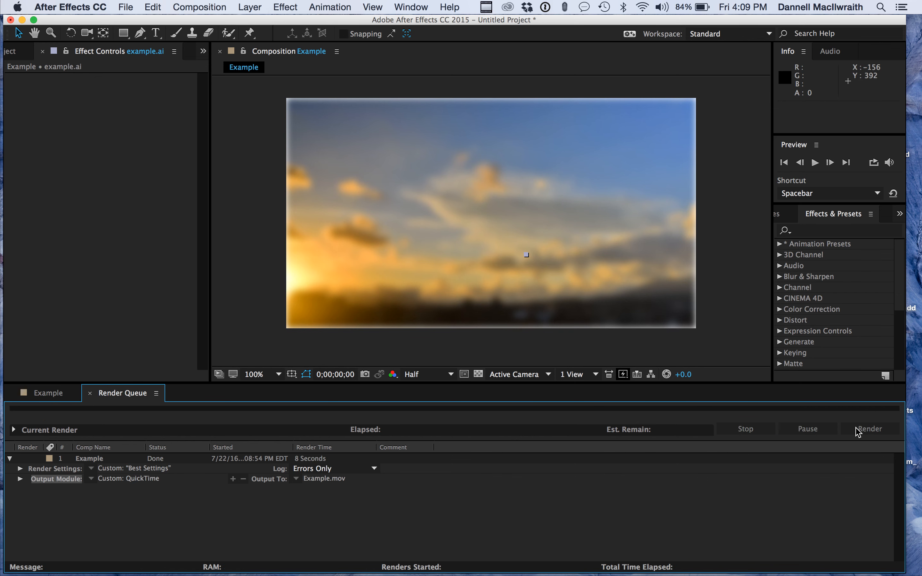
Step: Switch to Finder, show the Desktop folder, and move its window over the middle of the screen
mouse_move(290, 574)
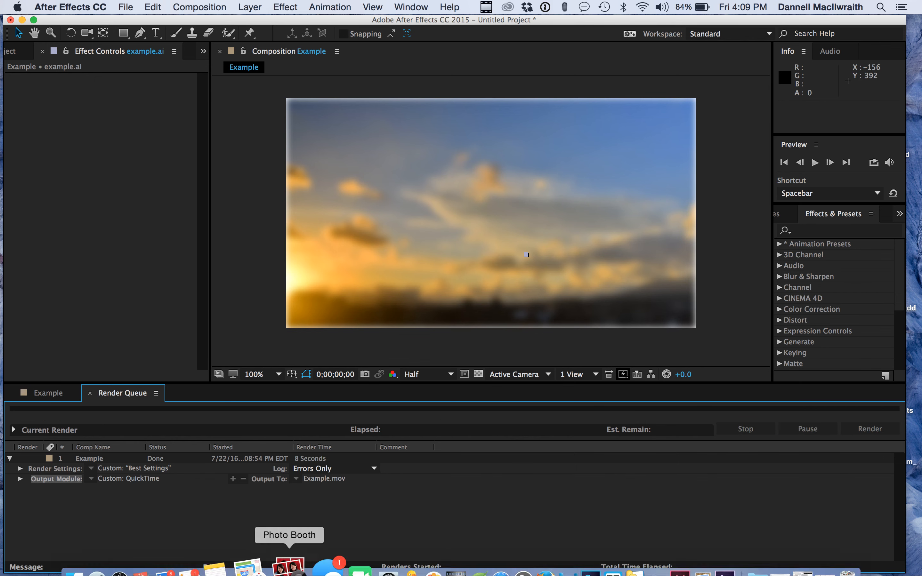
left_click(100, 561)
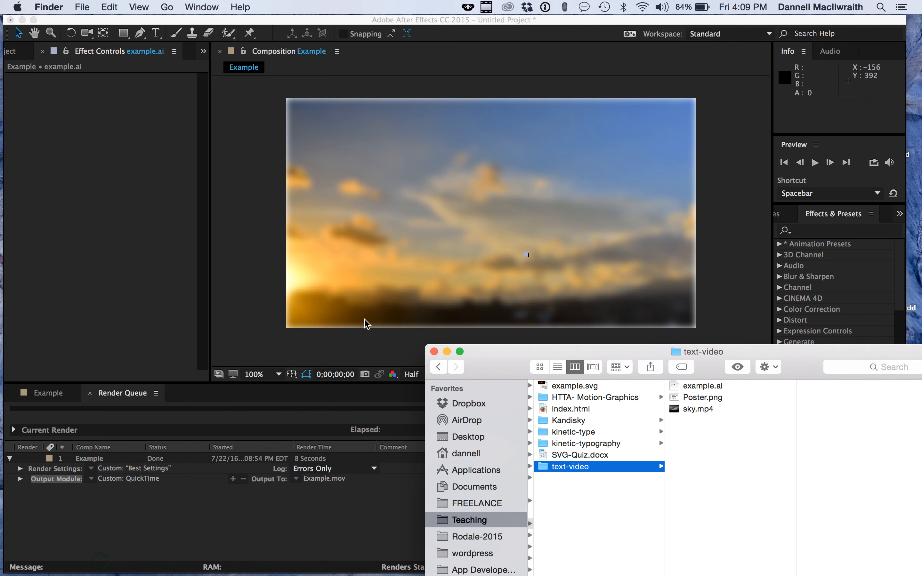
left_click(486, 435)
left_click_drag(493, 371, 325, 120)
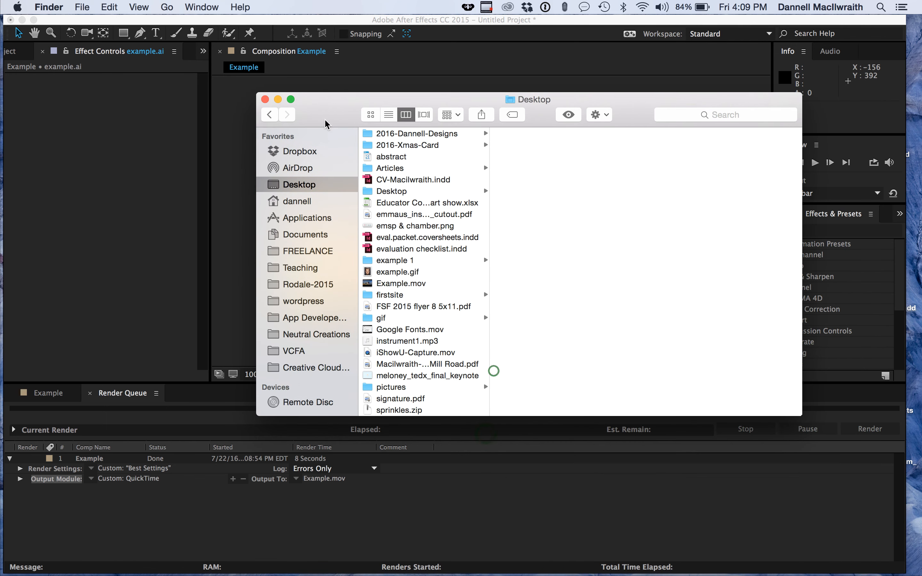
Step: Open the rendered Example.mov in QuickTime Player, play it through, rewind it, and play it again
double_click(387, 284)
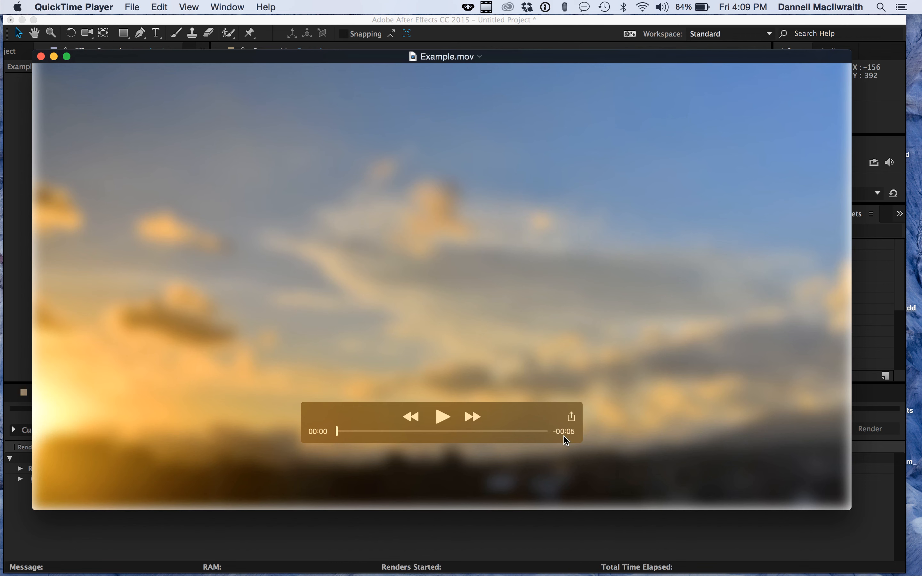
left_click(442, 416)
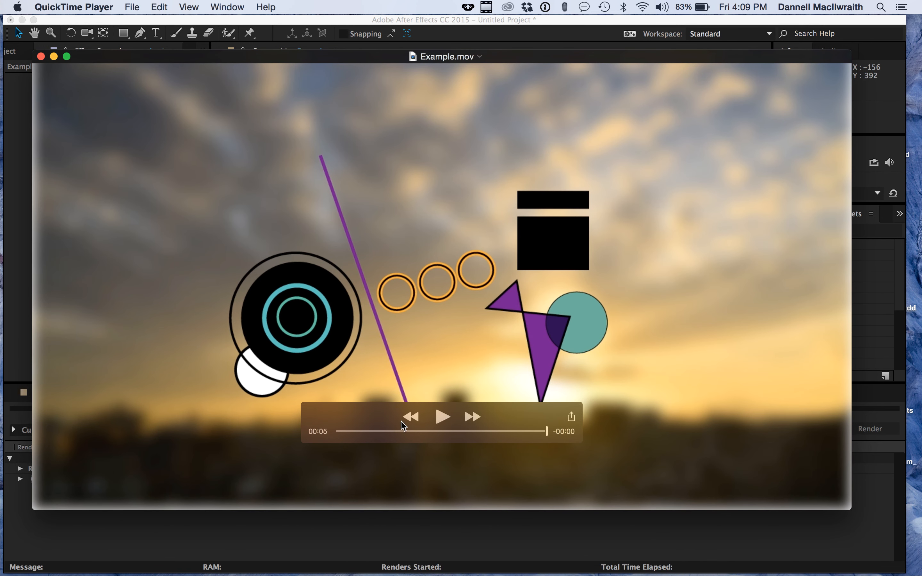
left_click(405, 418)
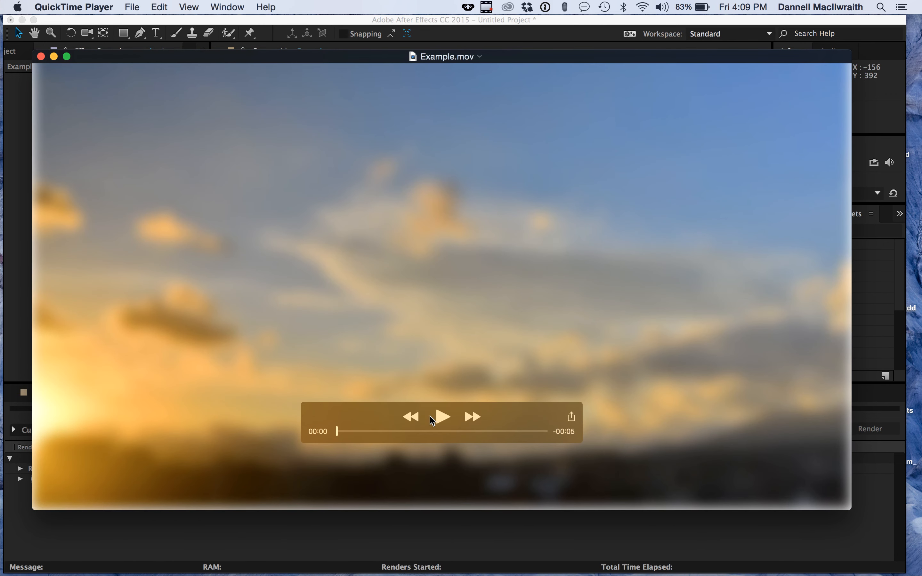
left_click(438, 418)
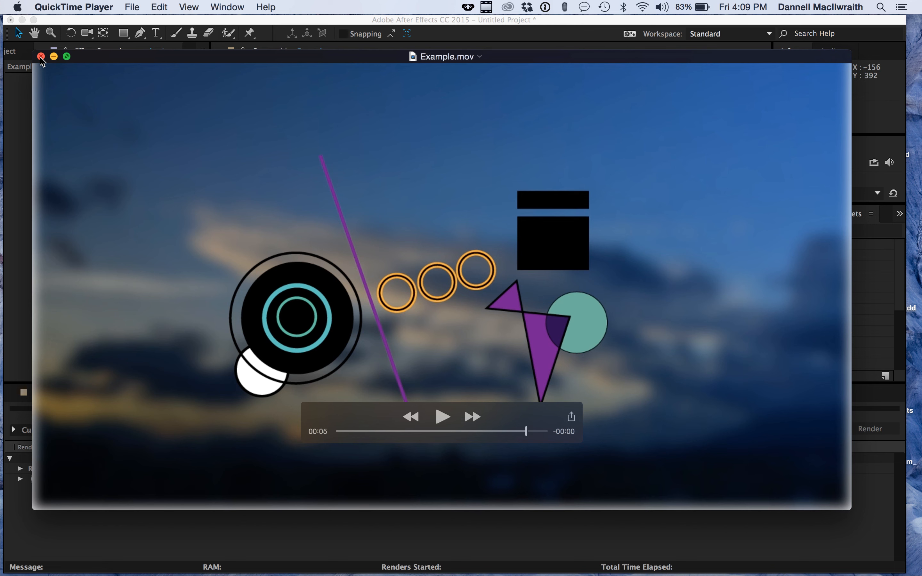
left_click(487, 7)
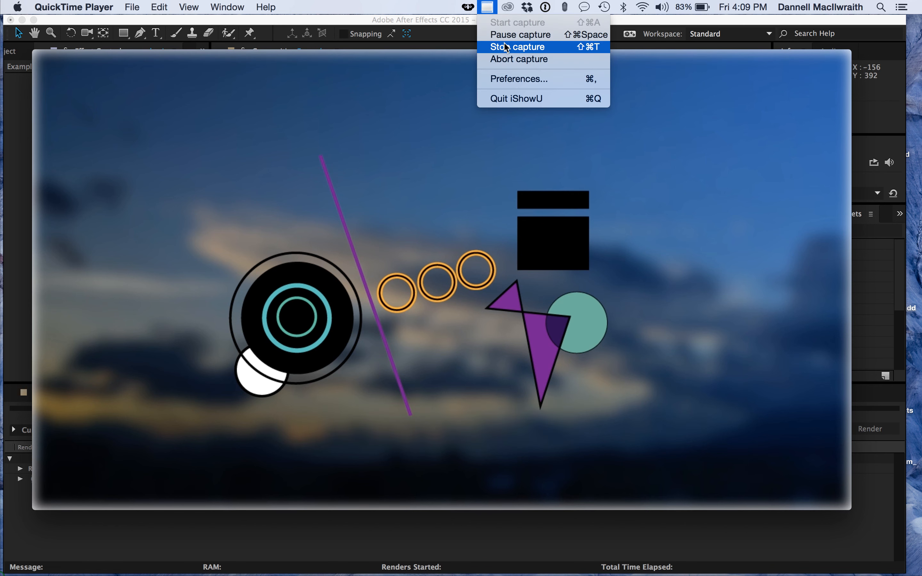